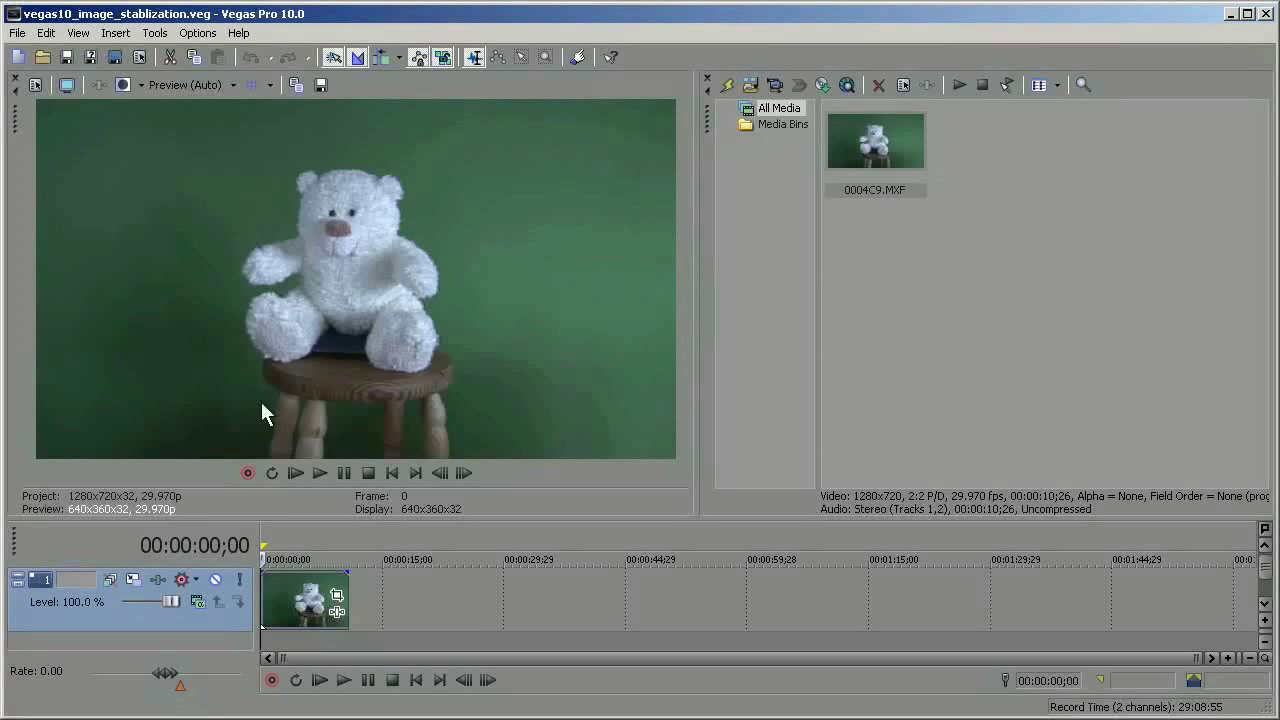
Step: Render the teddy bear clip to a new track as New track 8.mov
{"action": "left_click", "coordinate": [155, 34]}
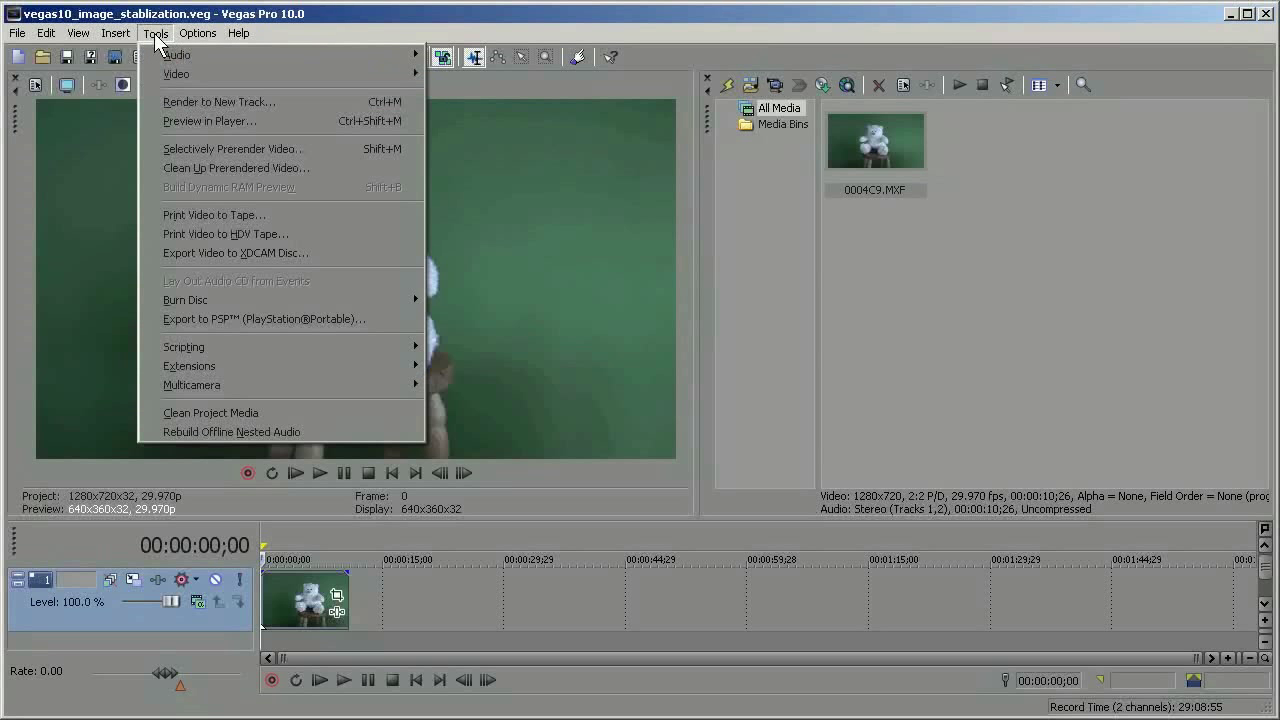
{"action": "left_click", "coordinate": [190, 106]}
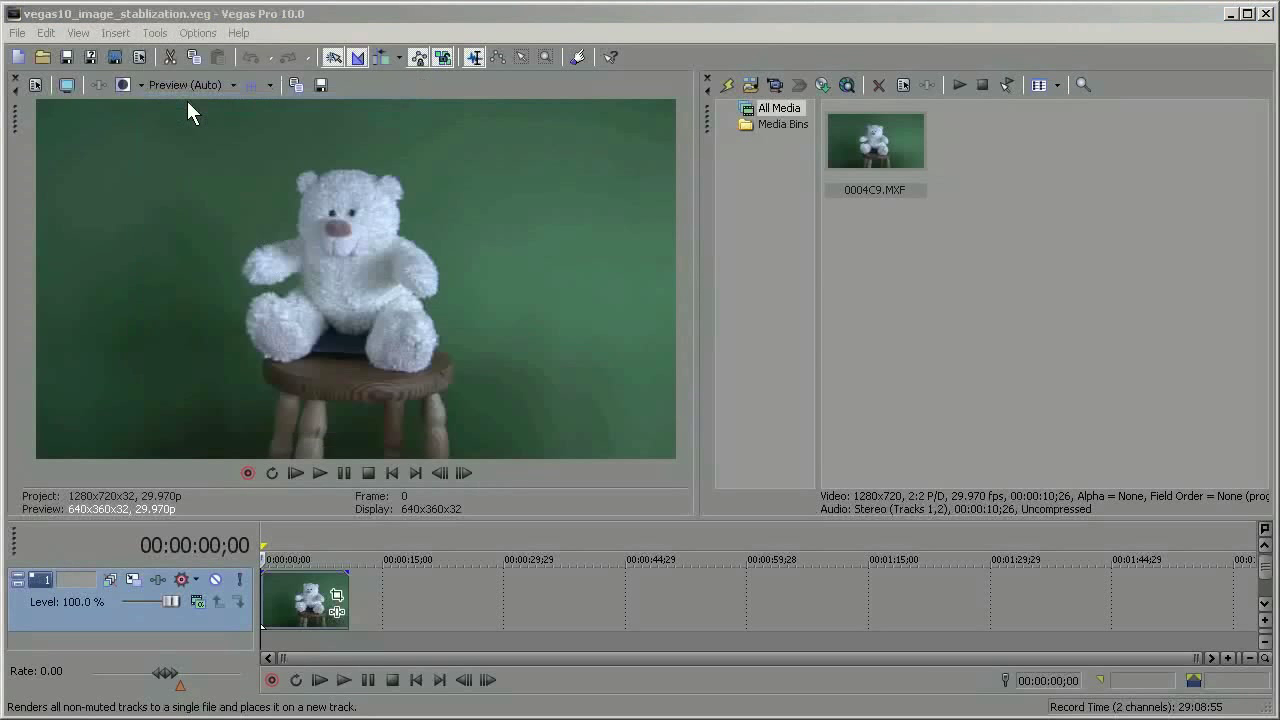
{"action": "left_click", "coordinate": [467, 669]}
{"action": "left_click", "coordinate": [872, 452]}
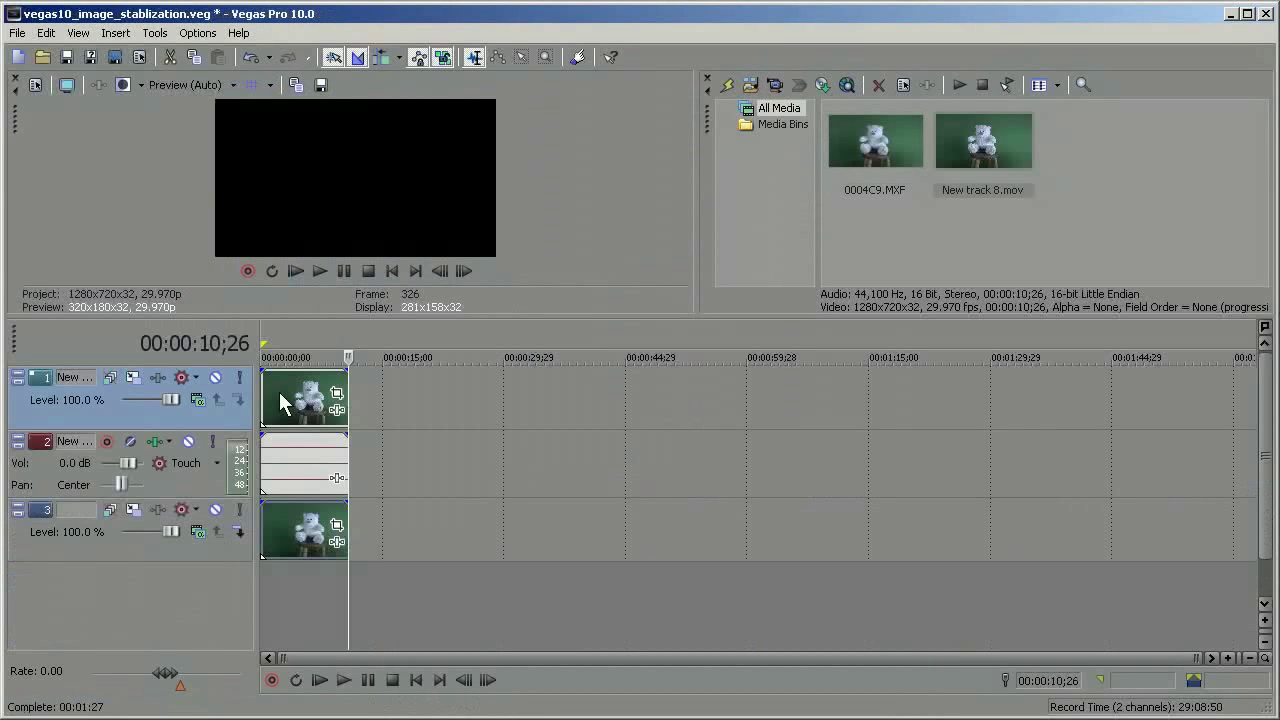
Step: Delete the extra audio track the render created
{"action": "left_click", "coordinate": [185, 479]}
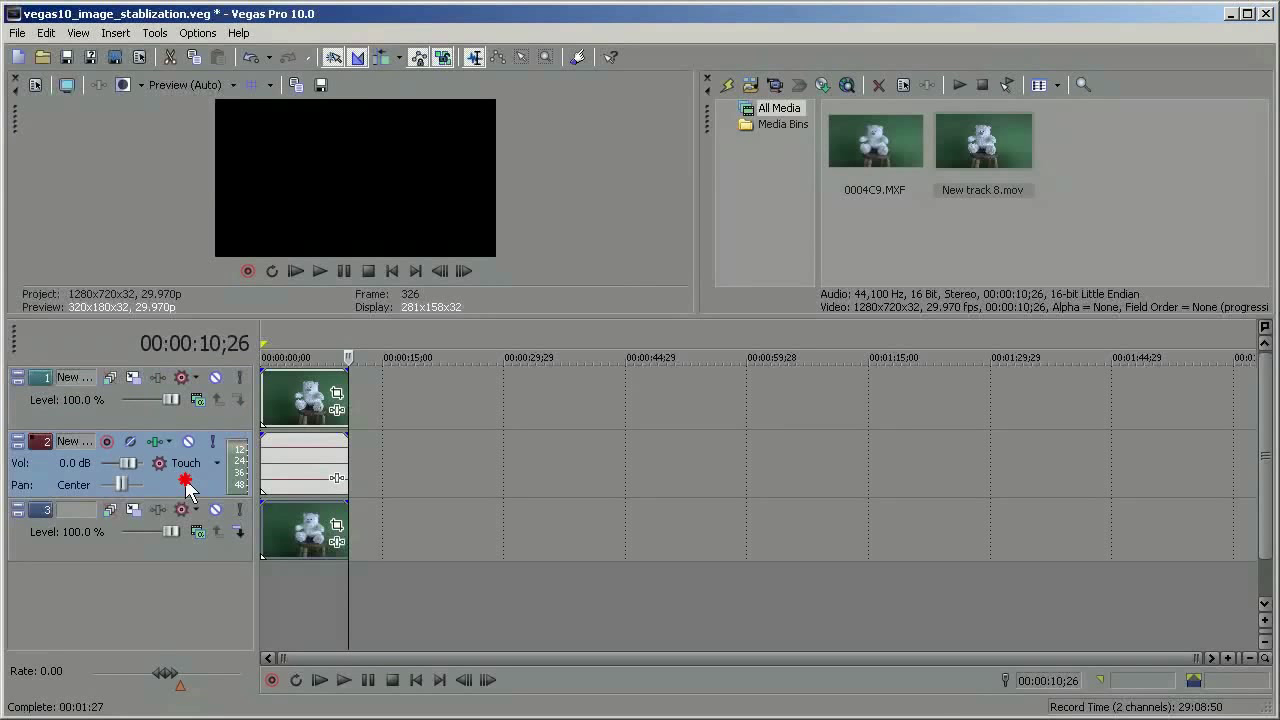
{"action": "right_click", "coordinate": [185, 479]}
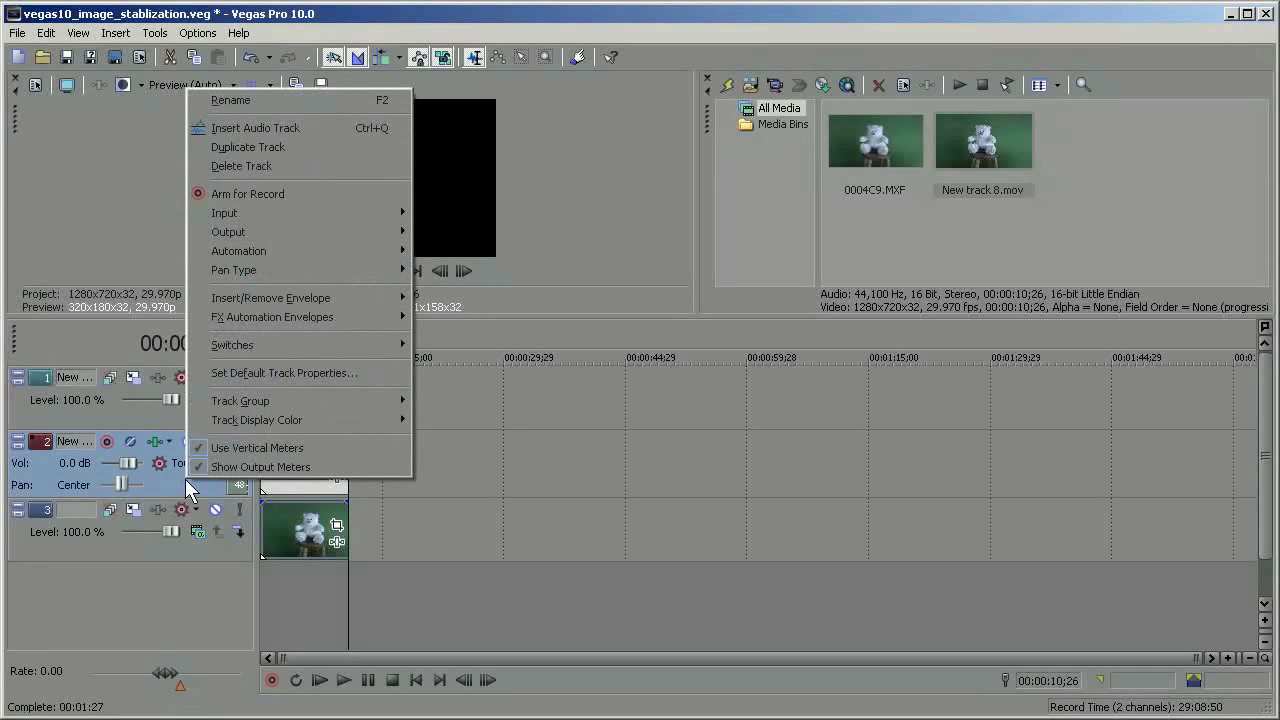
{"action": "left_click", "coordinate": [259, 163]}
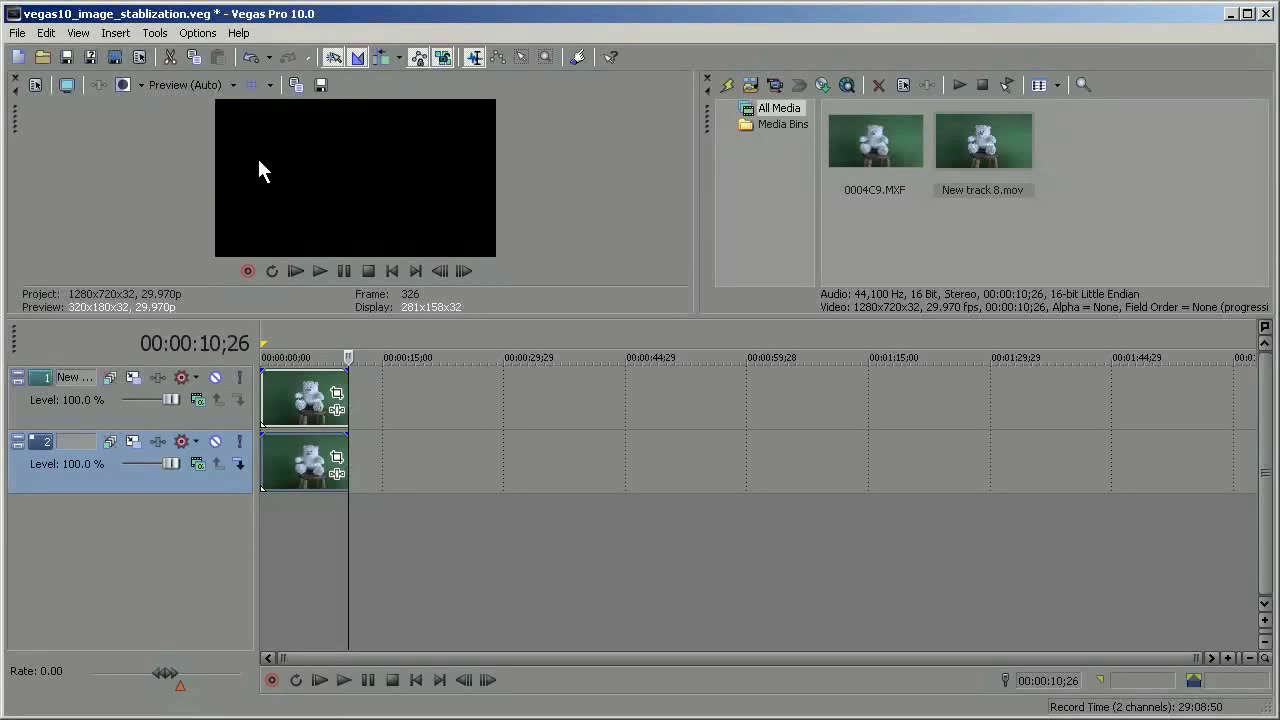
Step: Enlarge the preview and play New track 8.mov on track 1 from the start to check its shake
{"action": "left_click", "coordinate": [299, 394]}
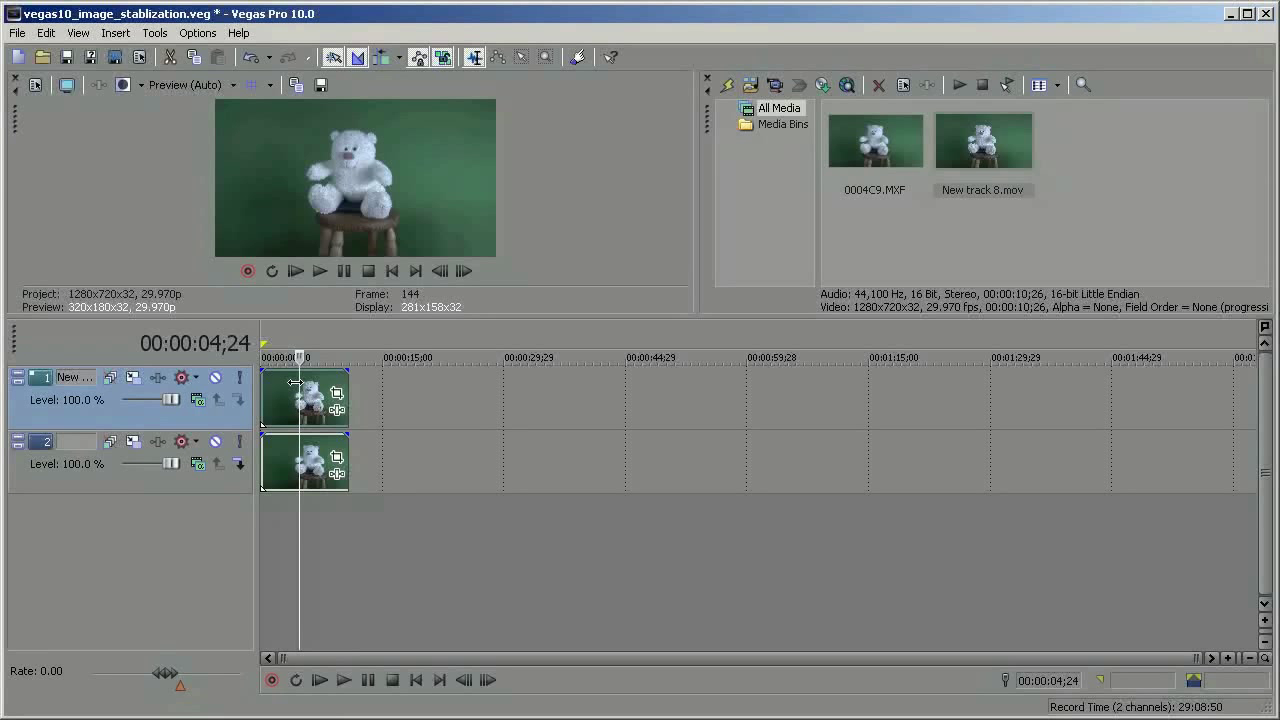
{"action": "left_click", "coordinate": [266, 392]}
{"action": "left_click_drag", "start_coordinate": [405, 318], "coordinate": [405, 458]}
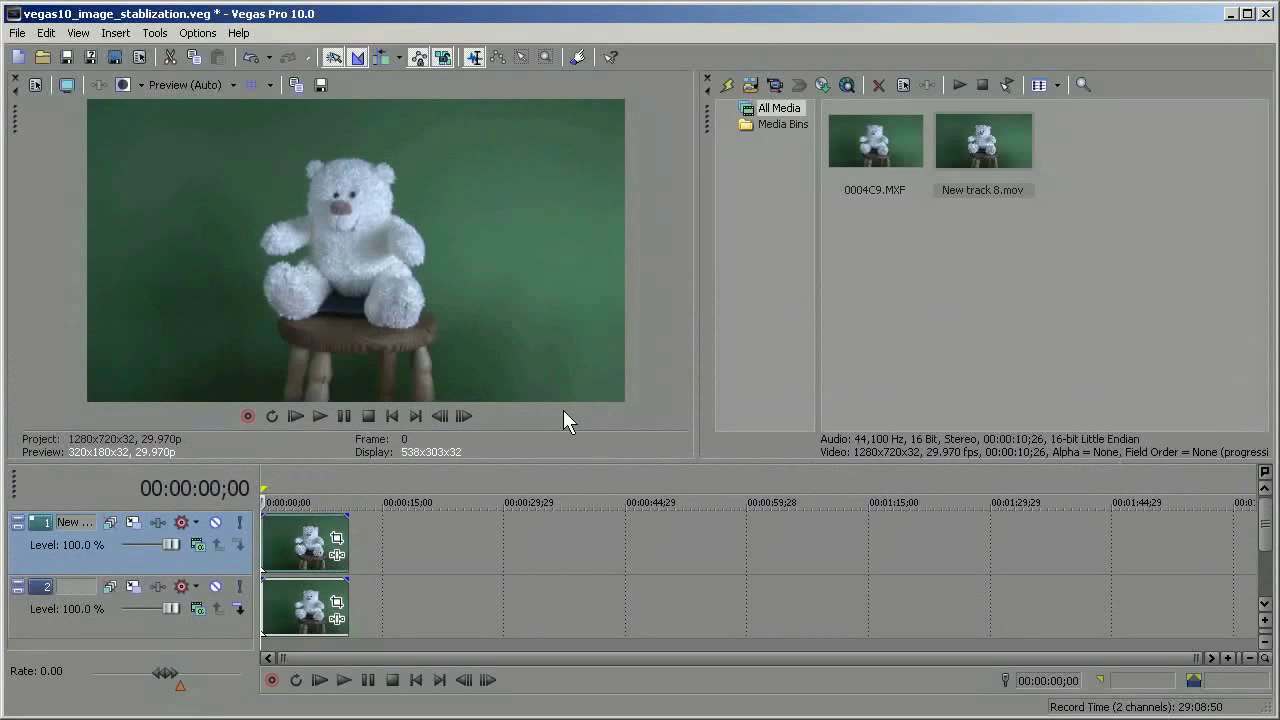
{"action": "key", "text": "space"}
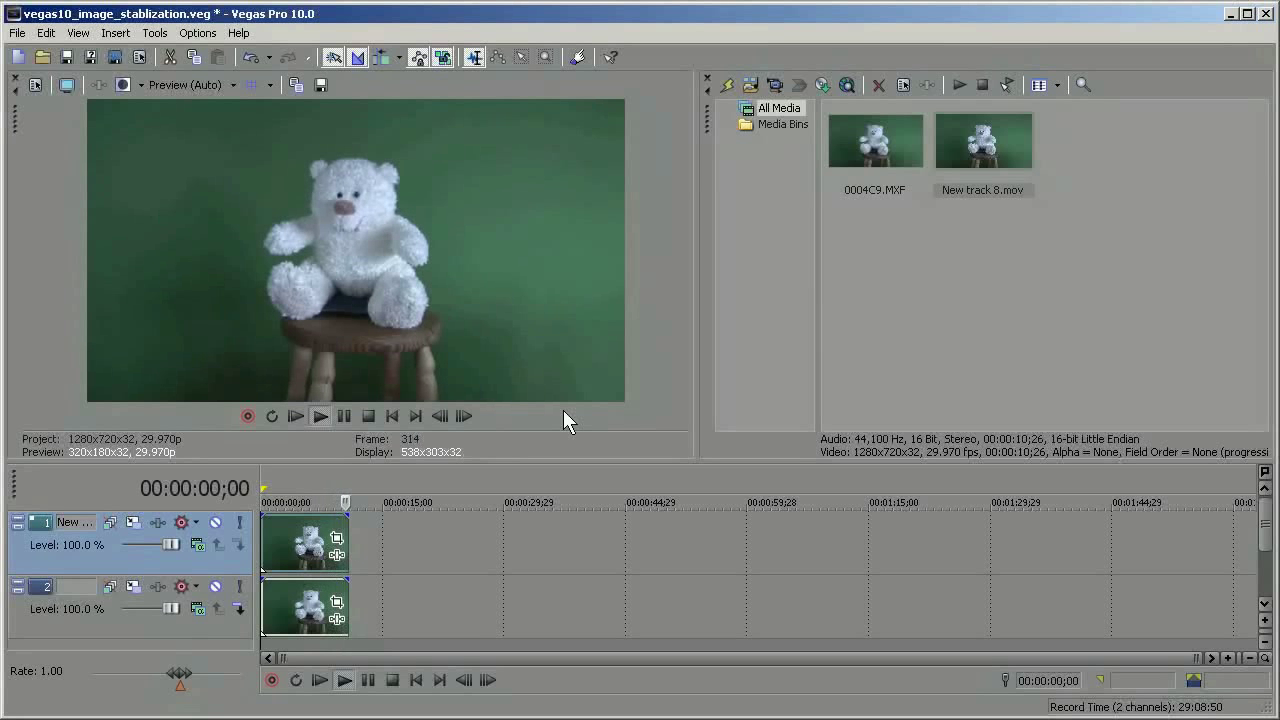
{"action": "left_click", "coordinate": [296, 545]}
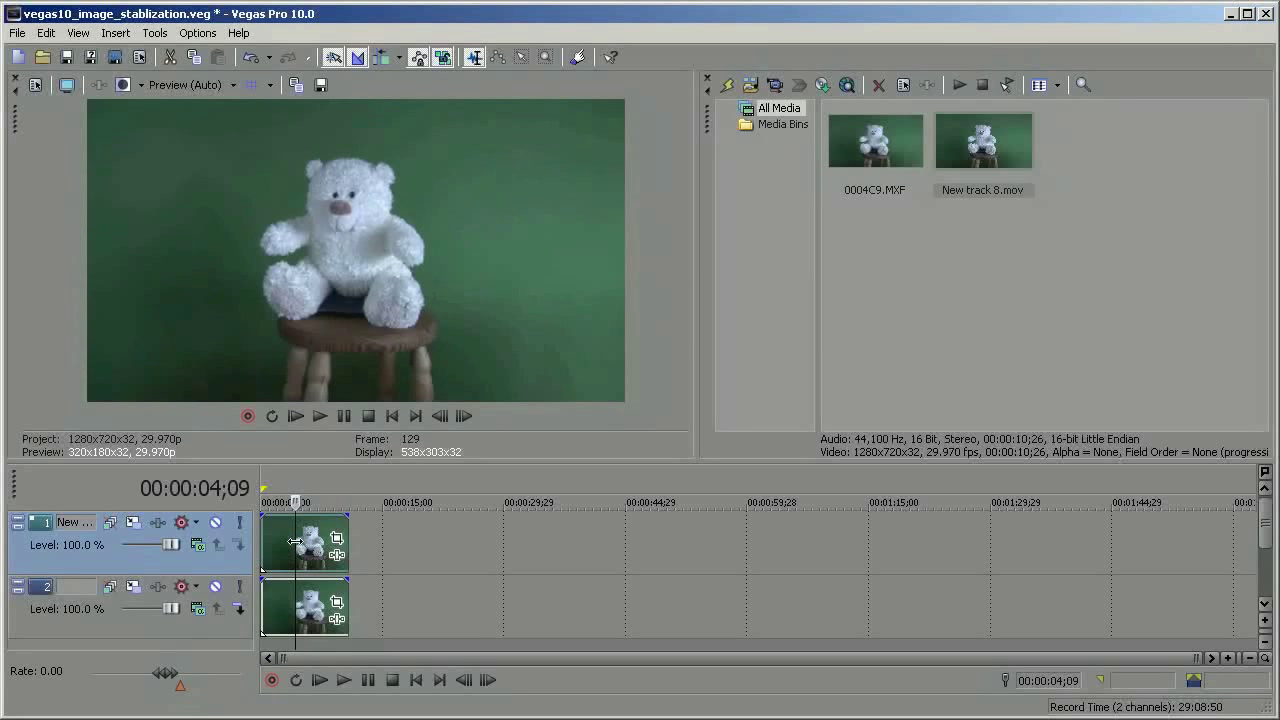
Step: Stabilize New track 8.mov with the General footage, medium analysis profile and Pan/Tilt and Roll motion
{"action": "left_click", "coordinate": [157, 32]}
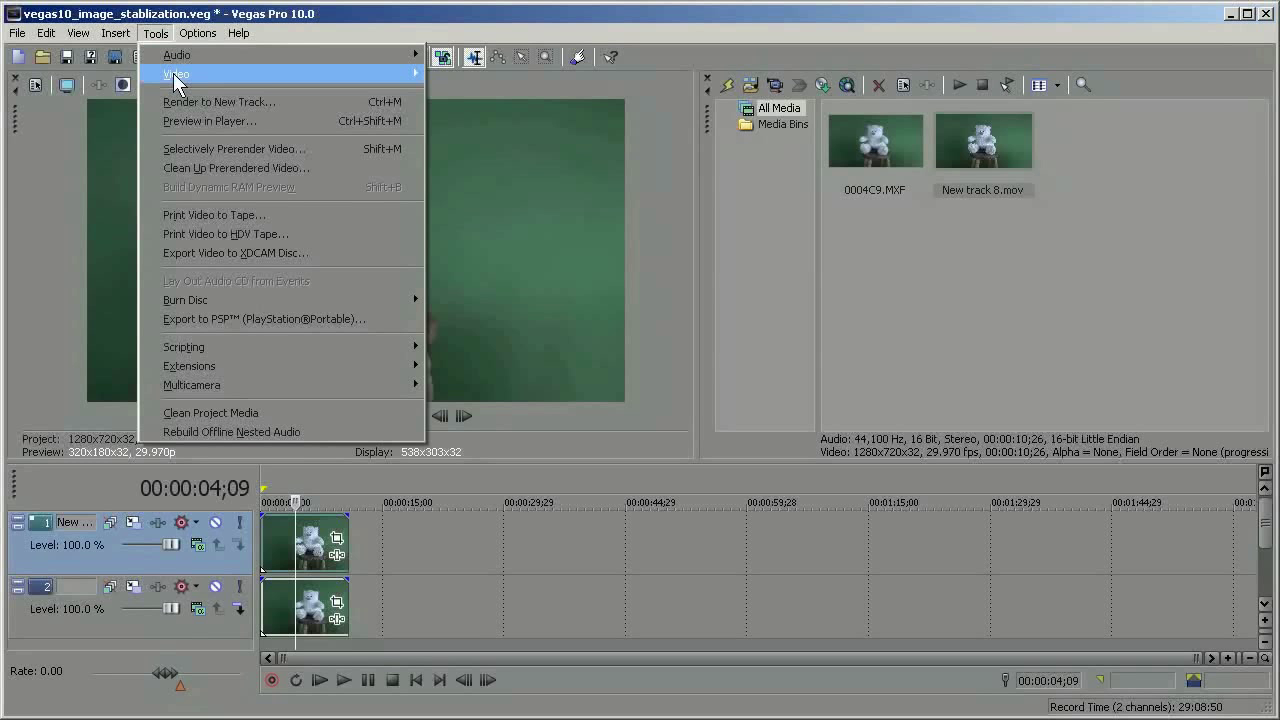
{"action": "mouse_move", "coordinate": [173, 73]}
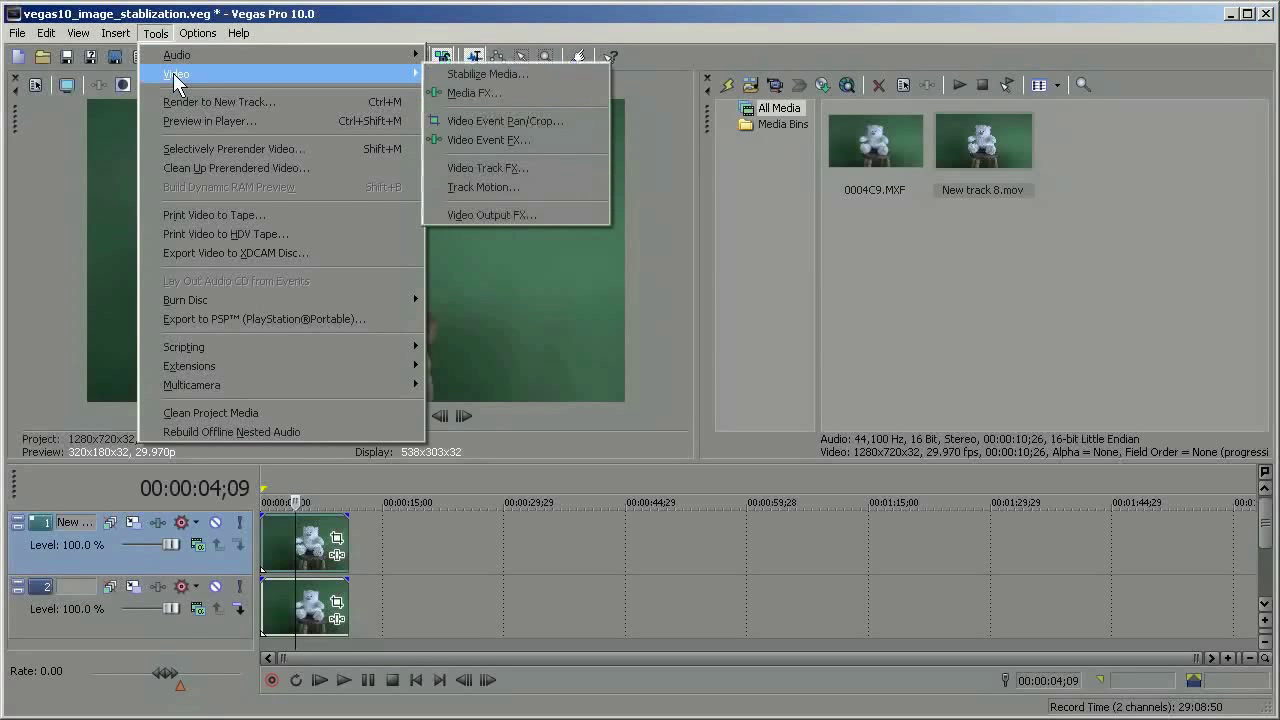
{"action": "left_click", "coordinate": [499, 74]}
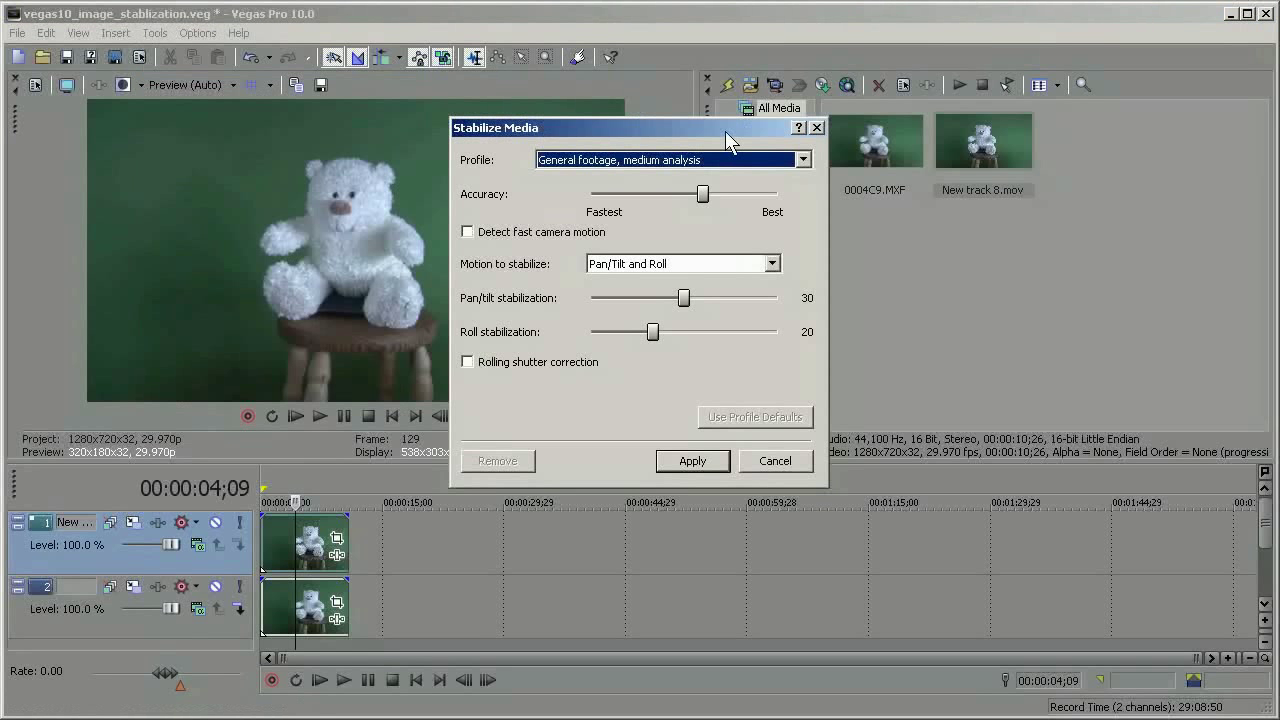
{"action": "left_click", "coordinate": [803, 161]}
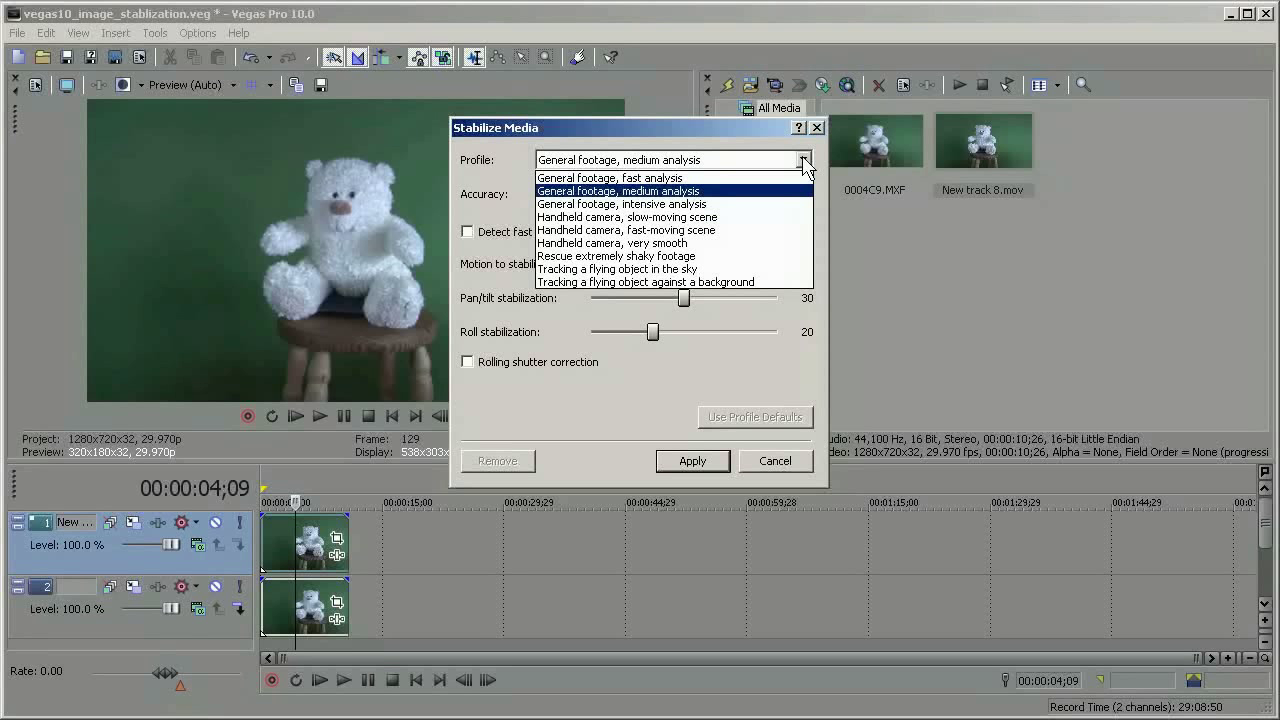
{"action": "left_click", "coordinate": [583, 191]}
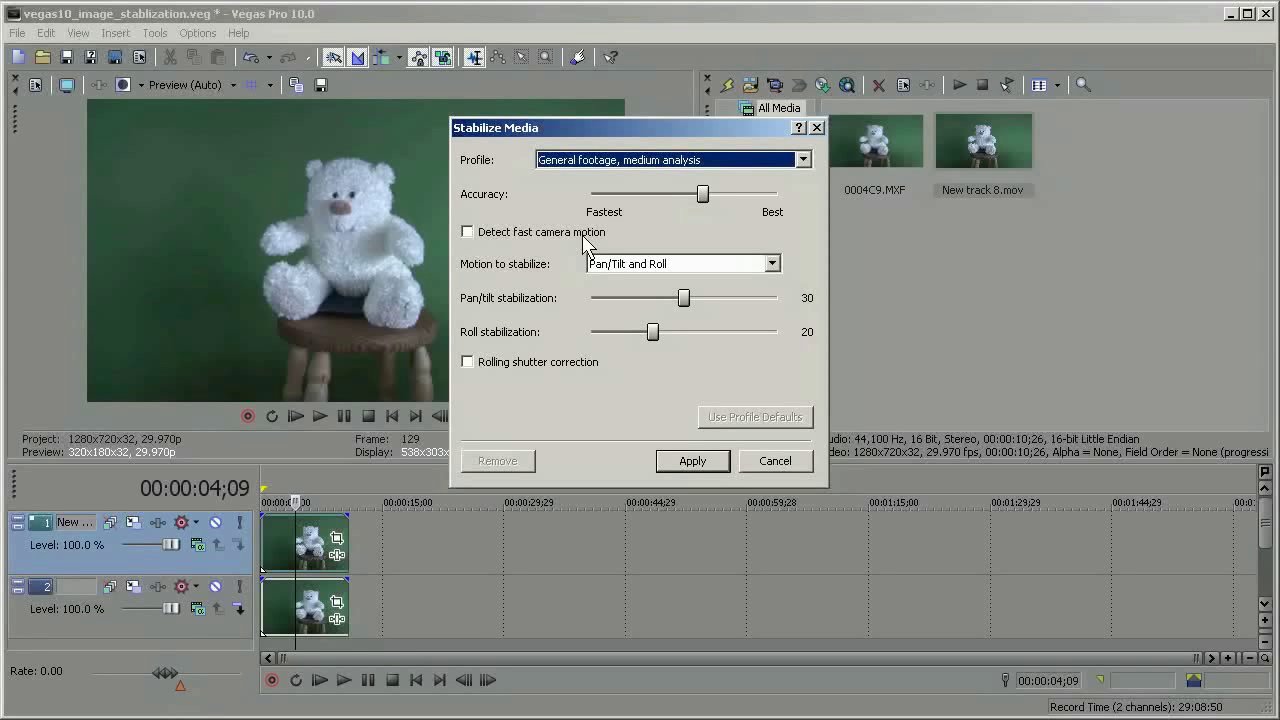
{"action": "left_click", "coordinate": [772, 264]}
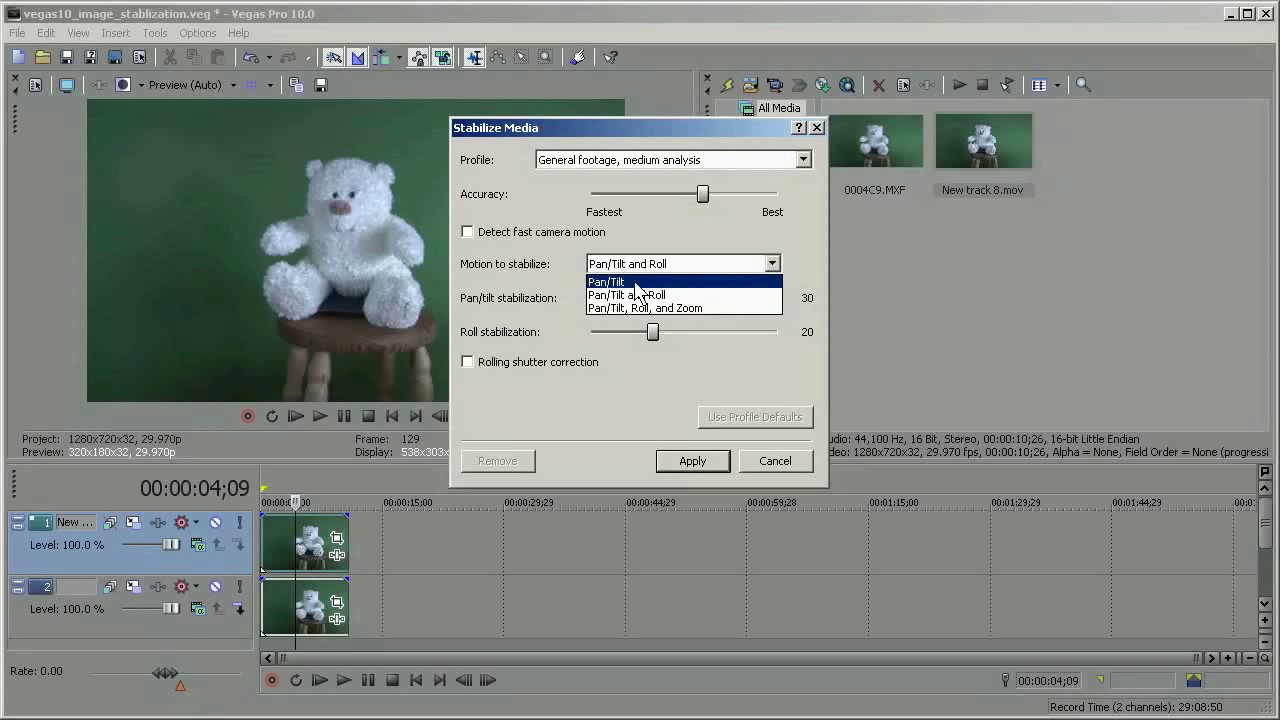
{"action": "left_click", "coordinate": [682, 300]}
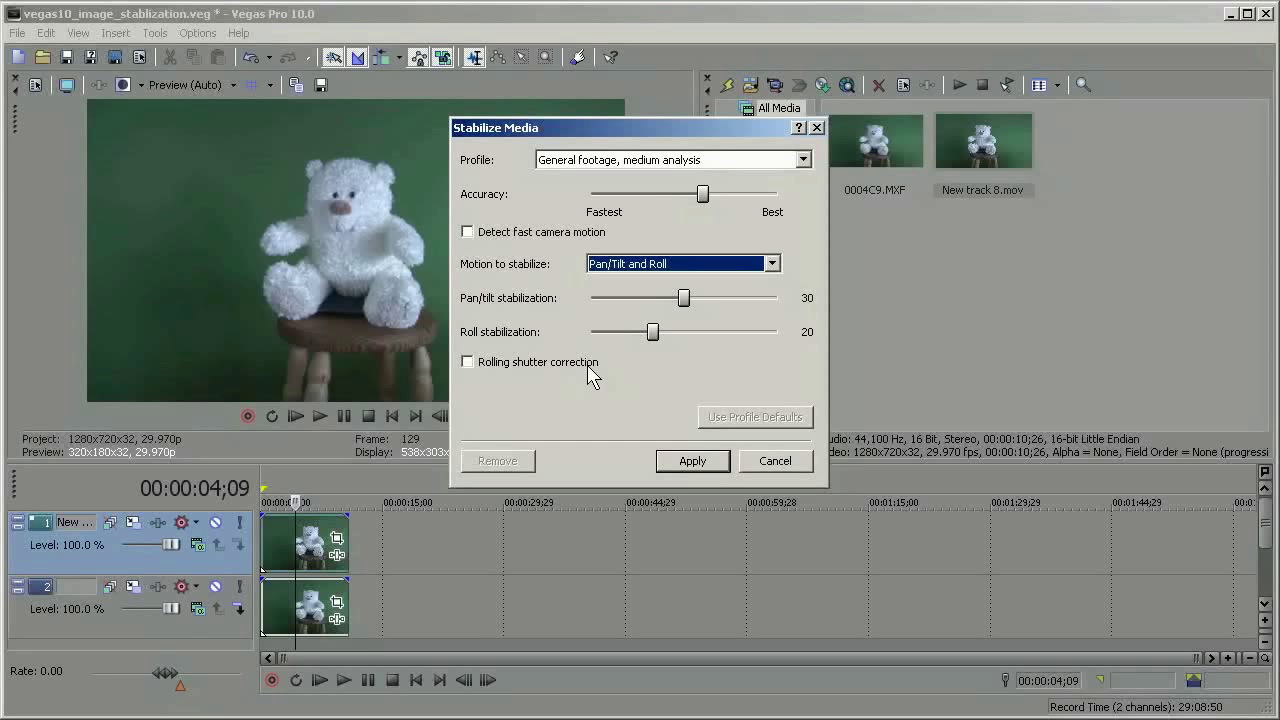
{"action": "left_click", "coordinate": [694, 461]}
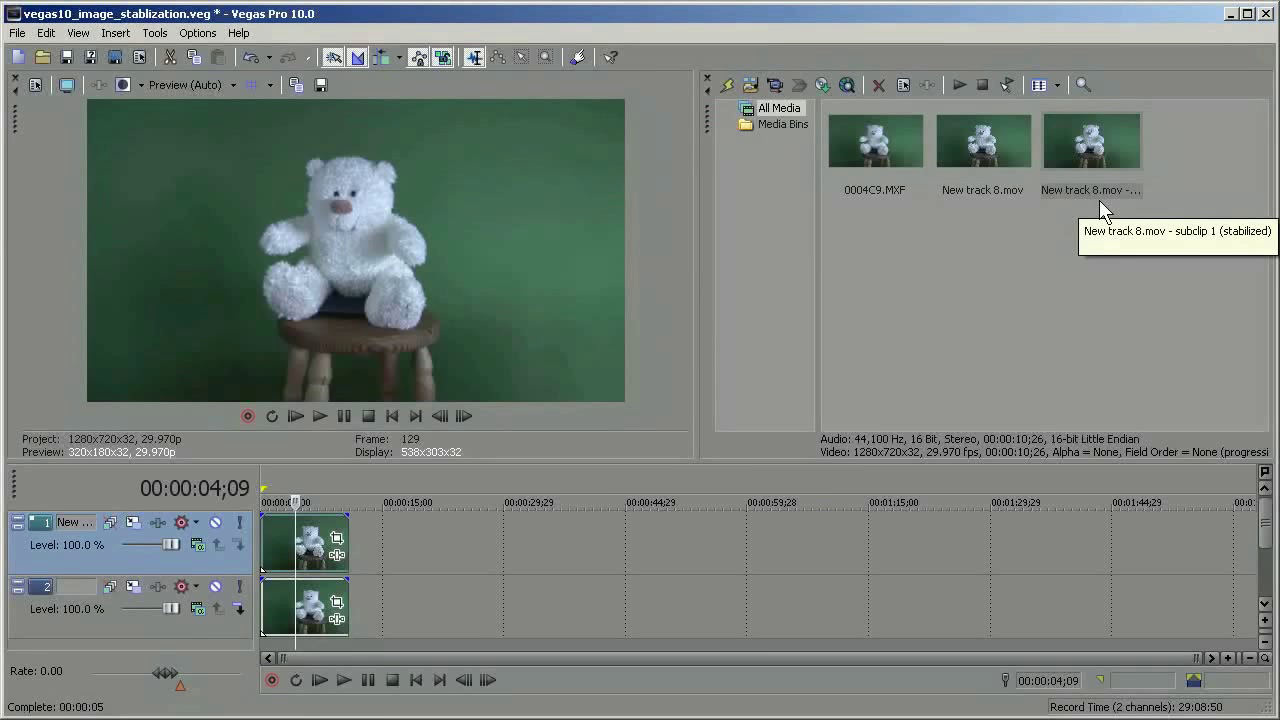
Step: Review the project media: 0004C9.MXF, New track 8.mov and the stabilized subclip 1
{"action": "left_click", "coordinate": [857, 141]}
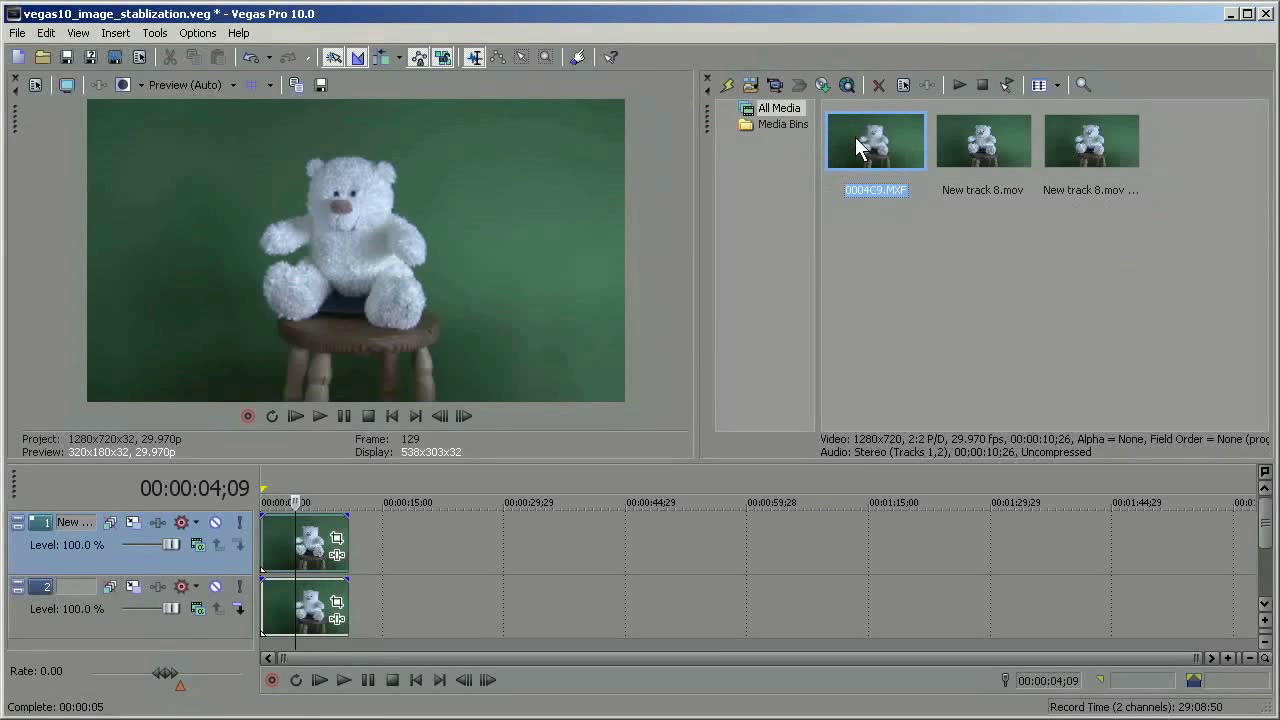
{"action": "left_click", "coordinate": [973, 155]}
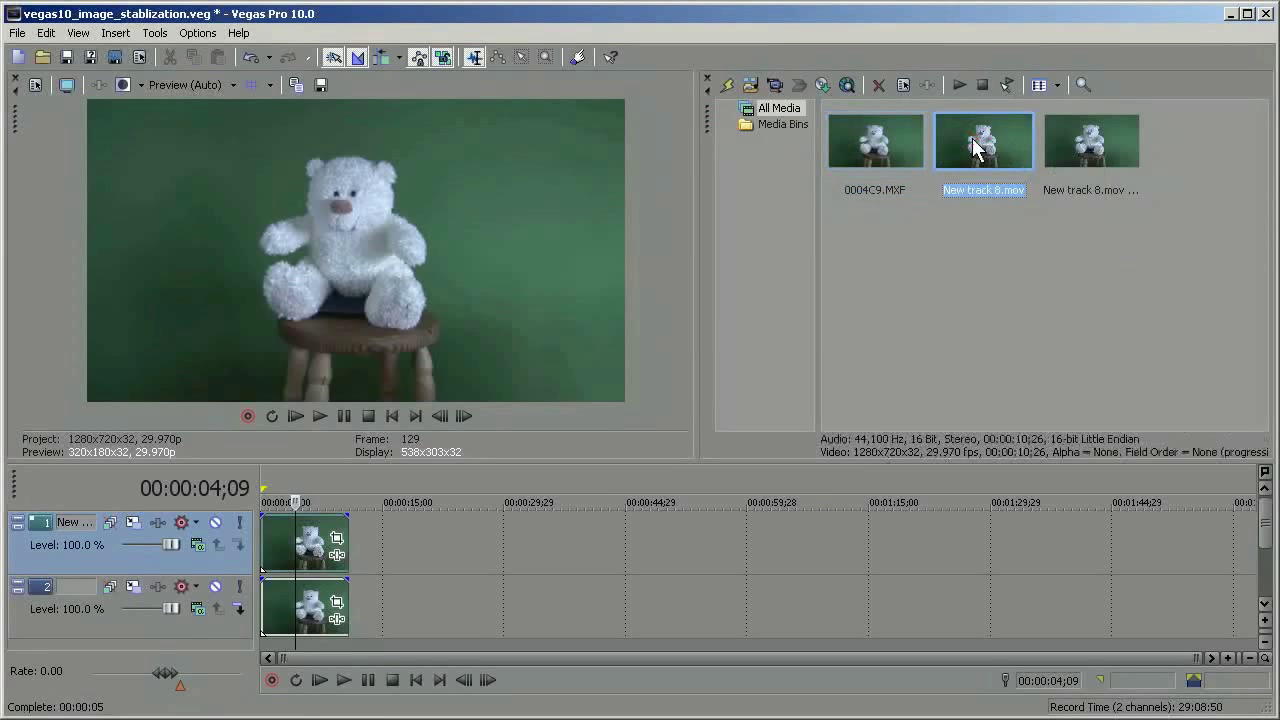
{"action": "left_click", "coordinate": [1097, 150]}
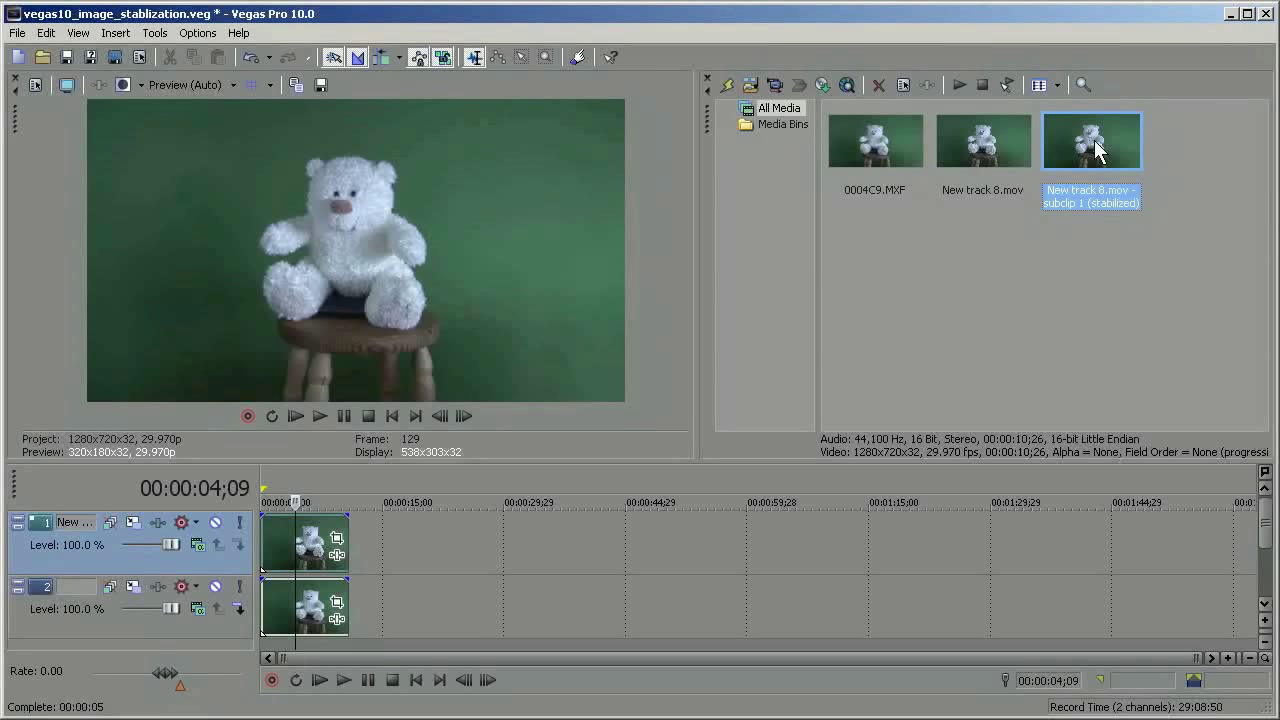
Step: Make the unstabilized New track 8 the active take of the track 1 event
{"action": "right_click", "coordinate": [307, 546]}
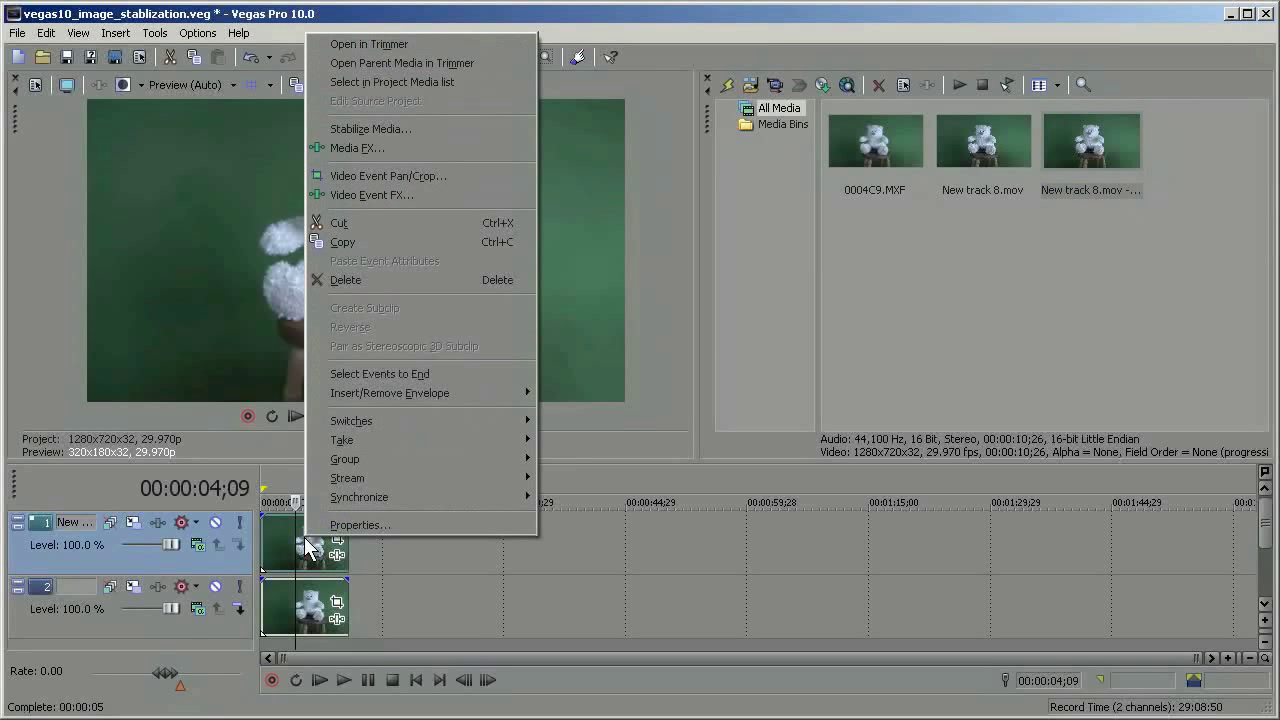
{"action": "mouse_move", "coordinate": [344, 436]}
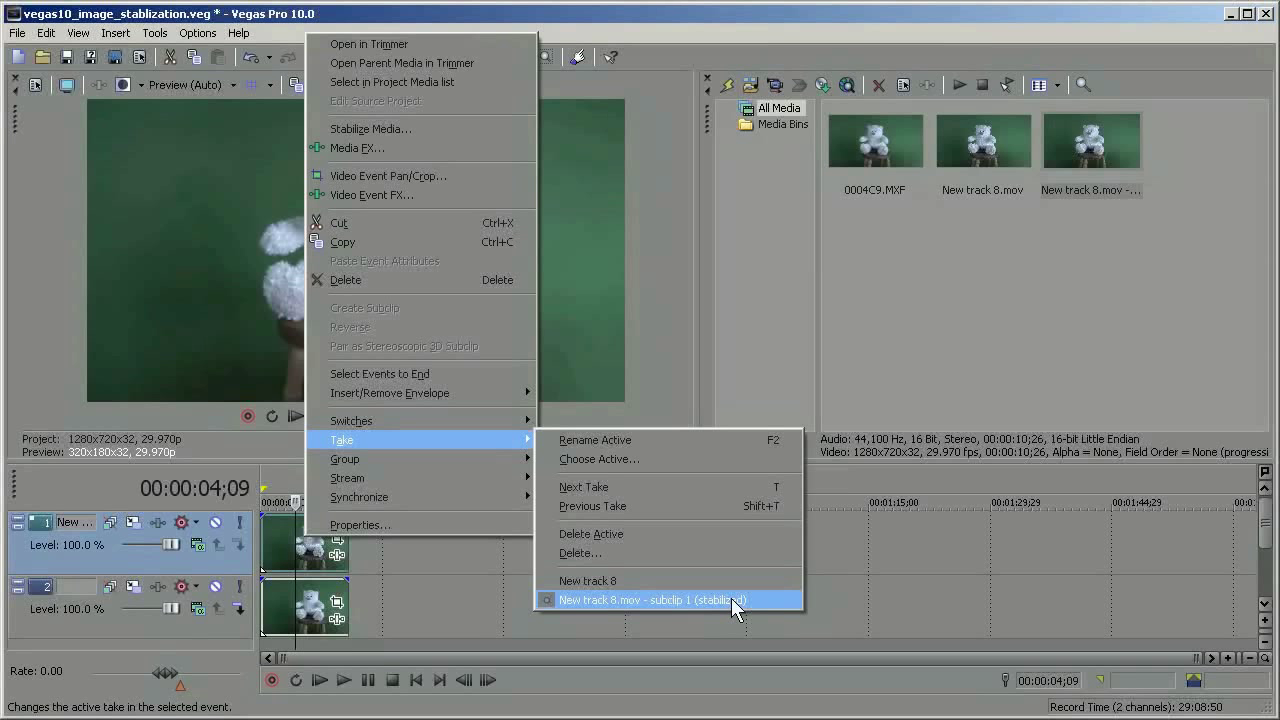
{"action": "left_click", "coordinate": [391, 599]}
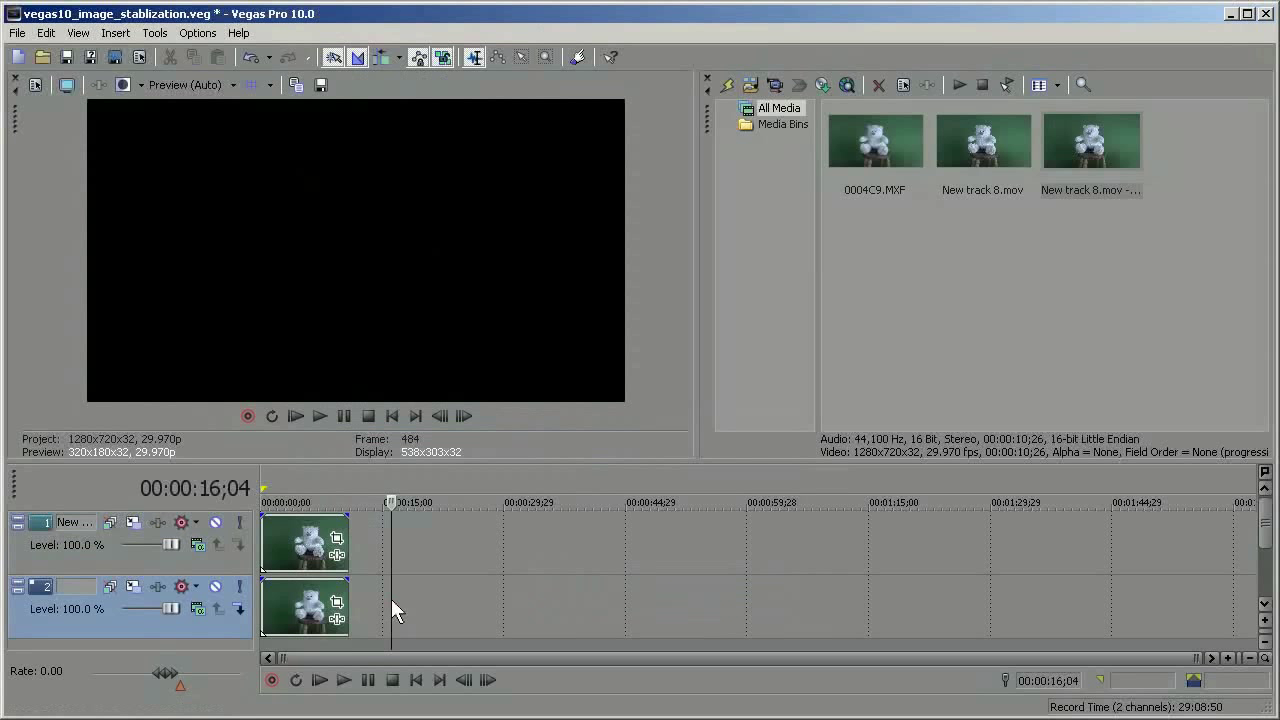
{"action": "left_click", "coordinate": [289, 540]}
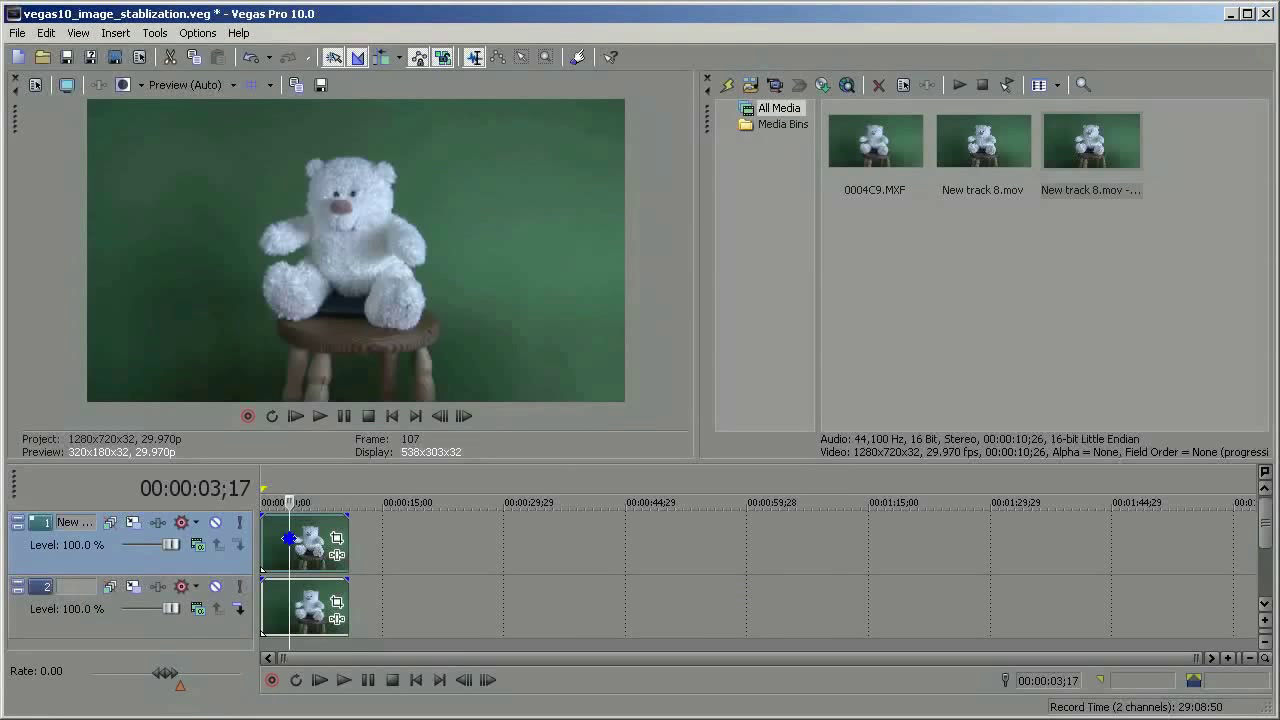
{"action": "right_click", "coordinate": [289, 540]}
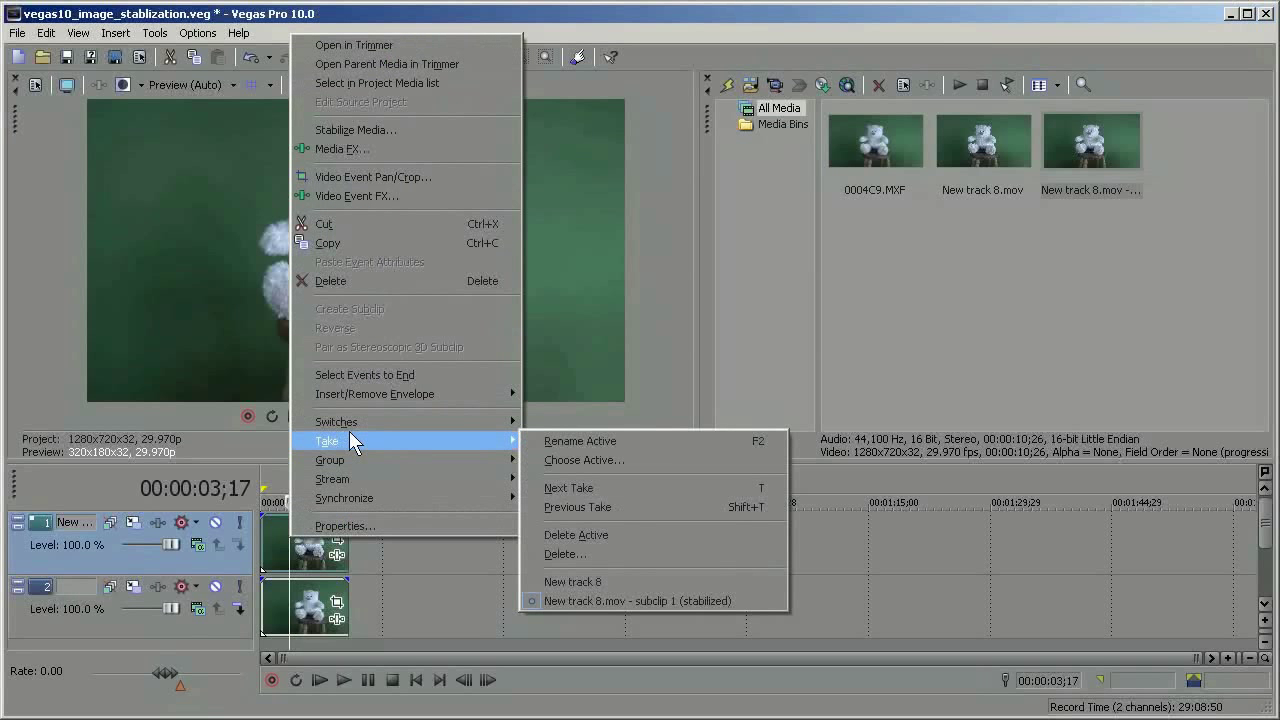
{"action": "left_click", "coordinate": [612, 583]}
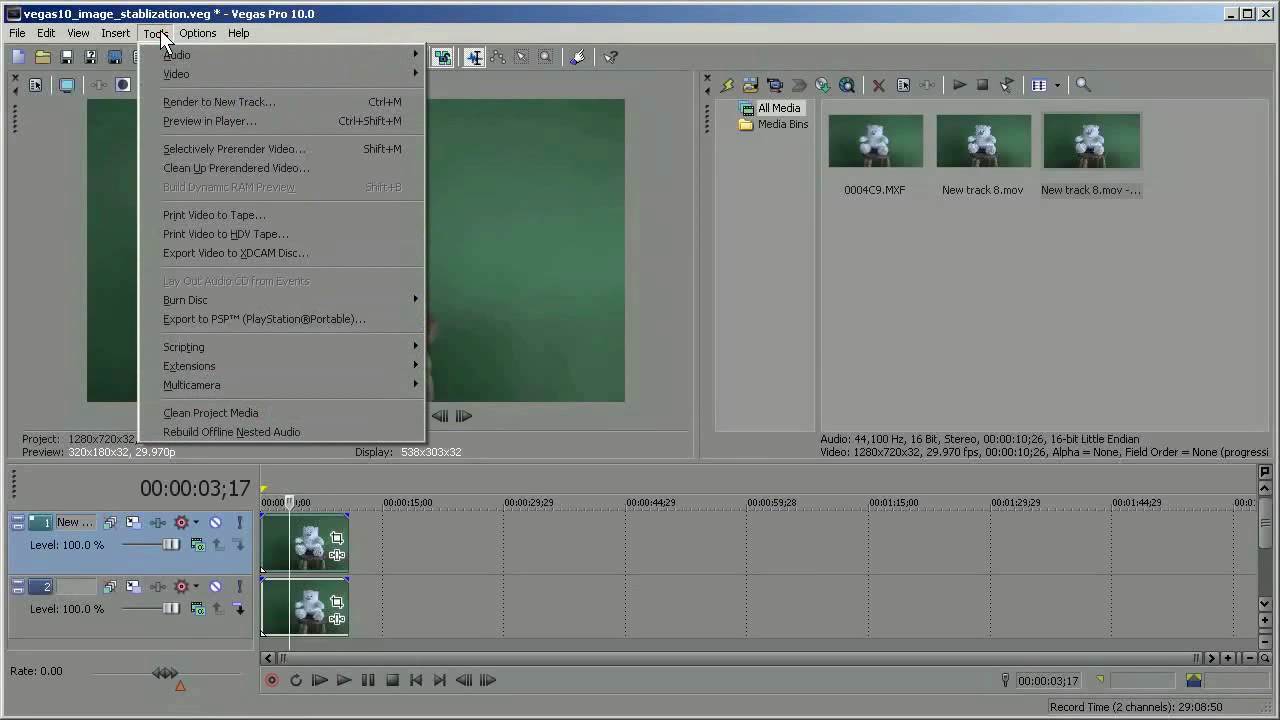
Step: Stabilize the clip again using General footage, intensive analysis, producing subclip 2
{"action": "mouse_move", "coordinate": [177, 72]}
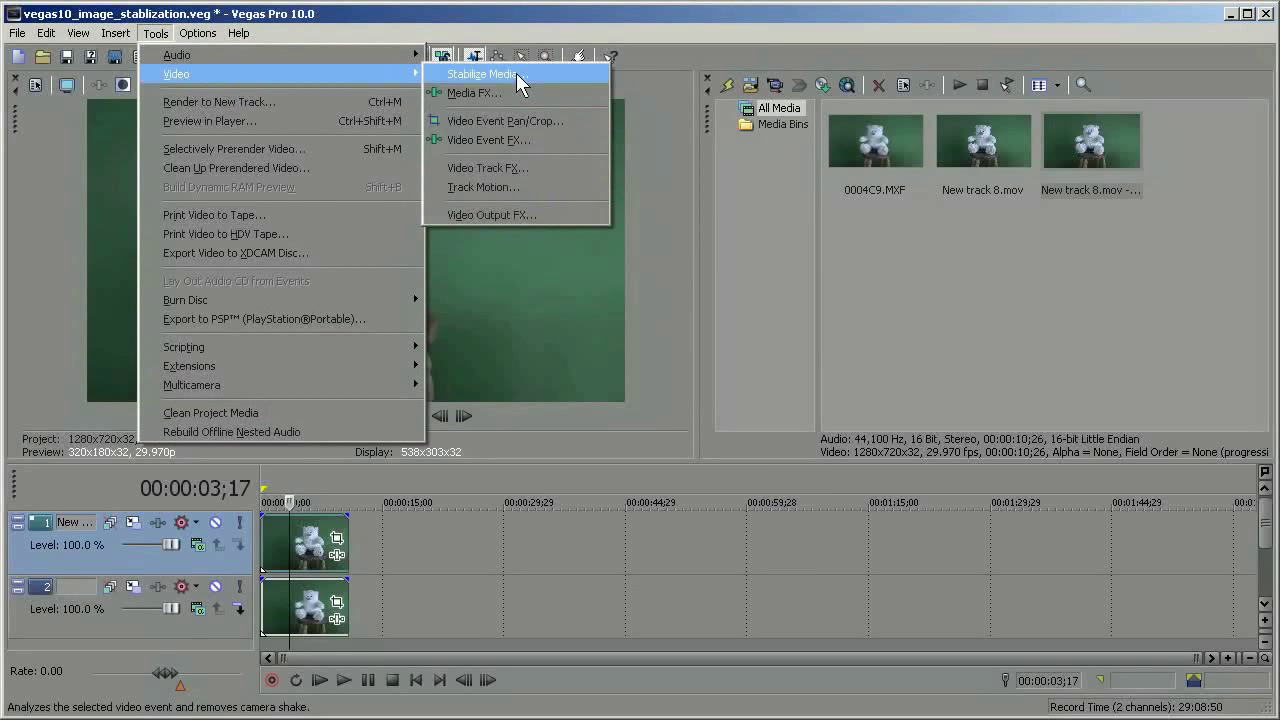
{"action": "left_click", "coordinate": [553, 69]}
{"action": "left_click", "coordinate": [802, 160]}
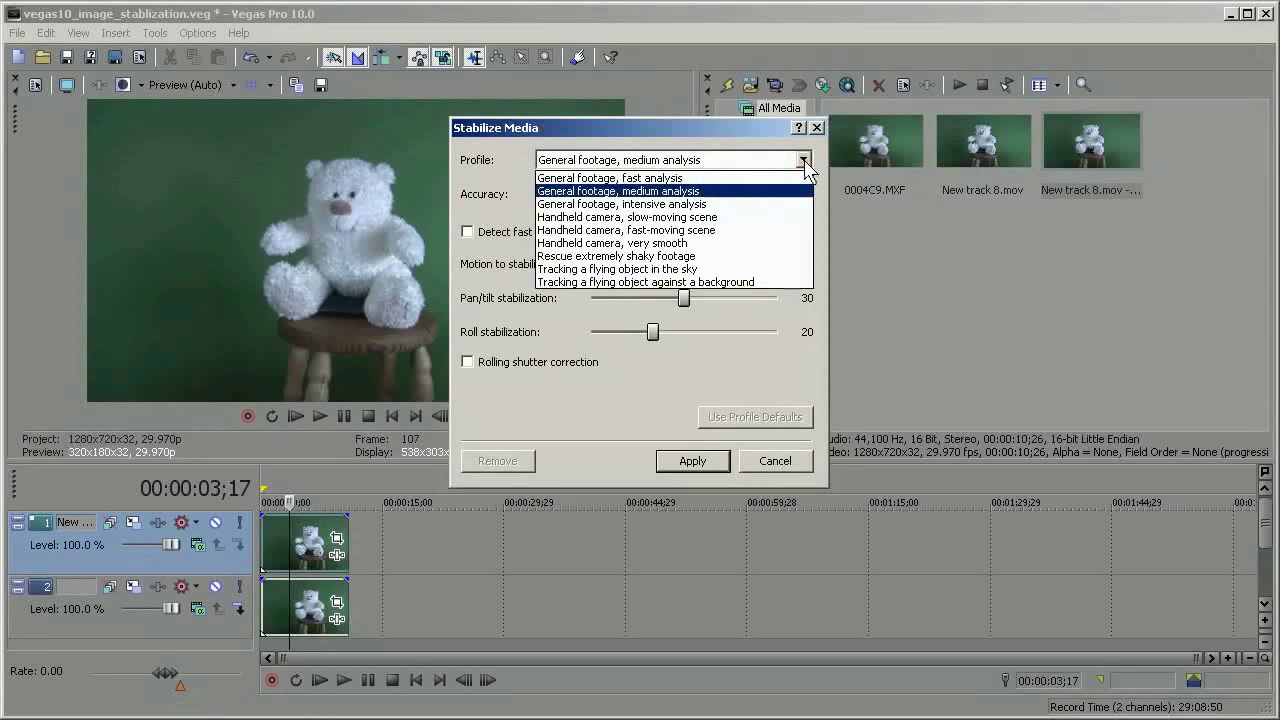
{"action": "left_click", "coordinate": [697, 206]}
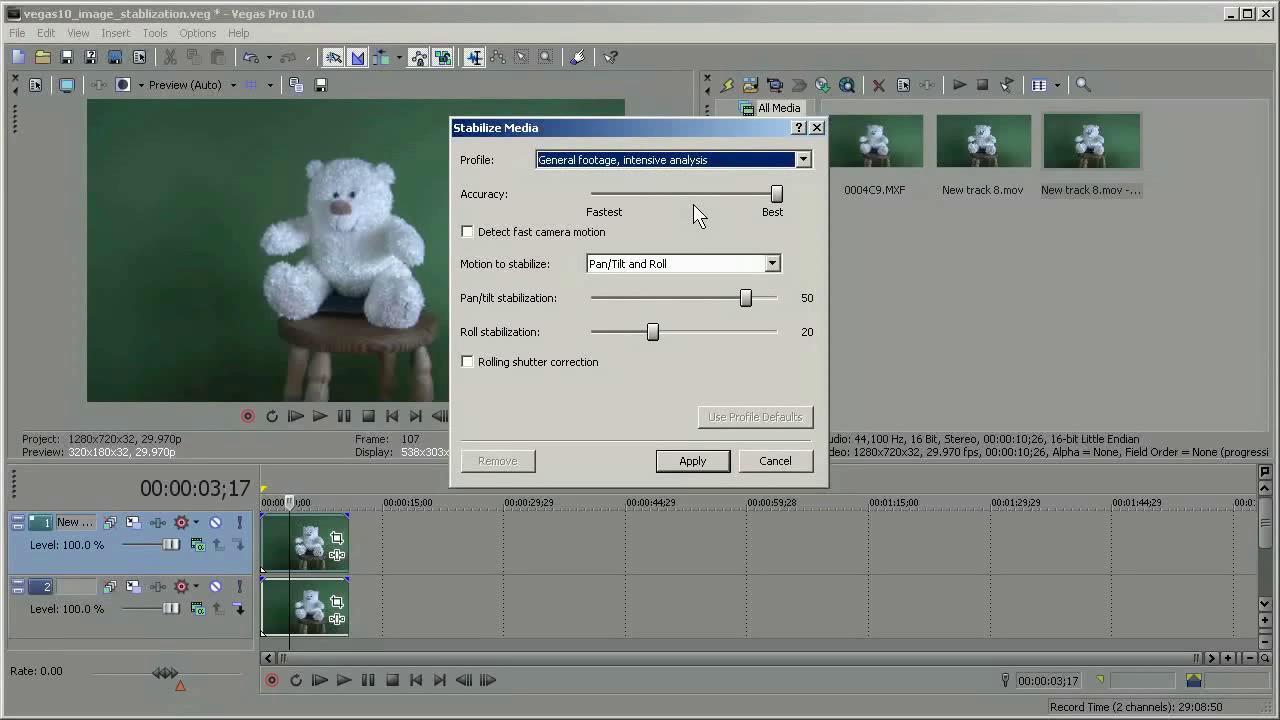
{"action": "left_click", "coordinate": [693, 462]}
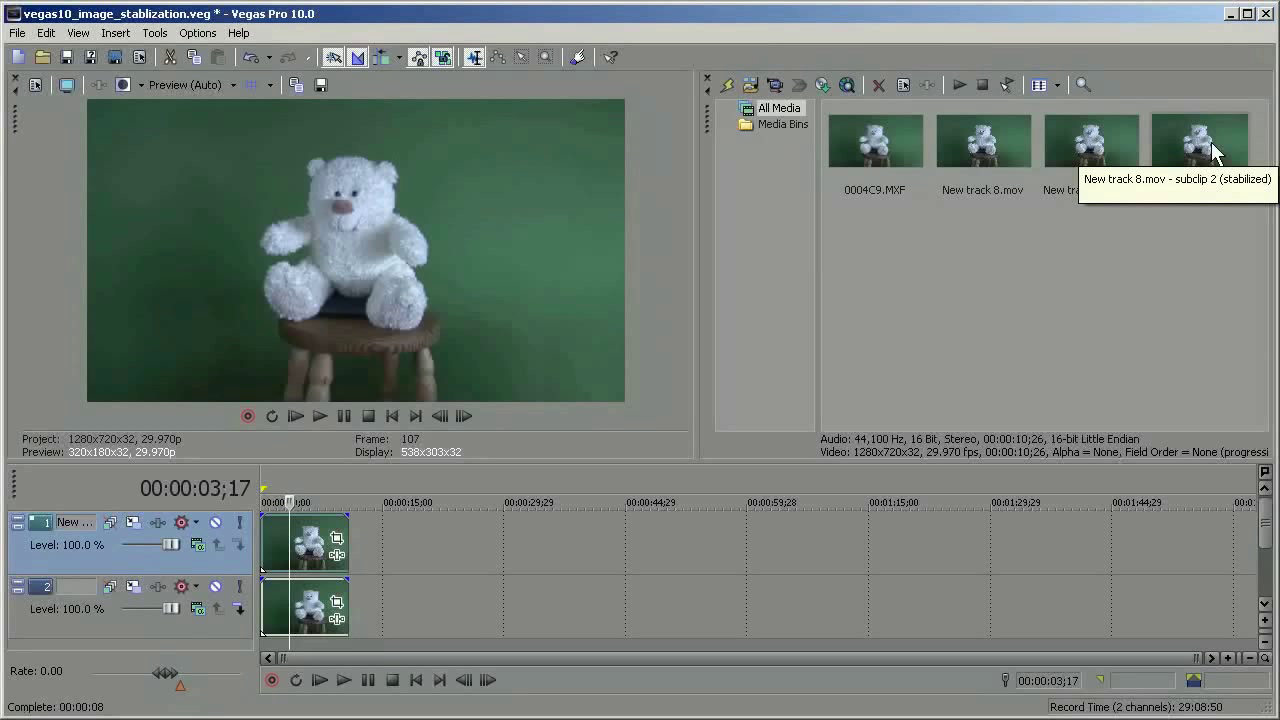
Step: Play the original take, then switch to stabilized subclip 1 and play it for comparison
{"action": "left_click", "coordinate": [416, 681]}
{"action": "key", "text": "space"}
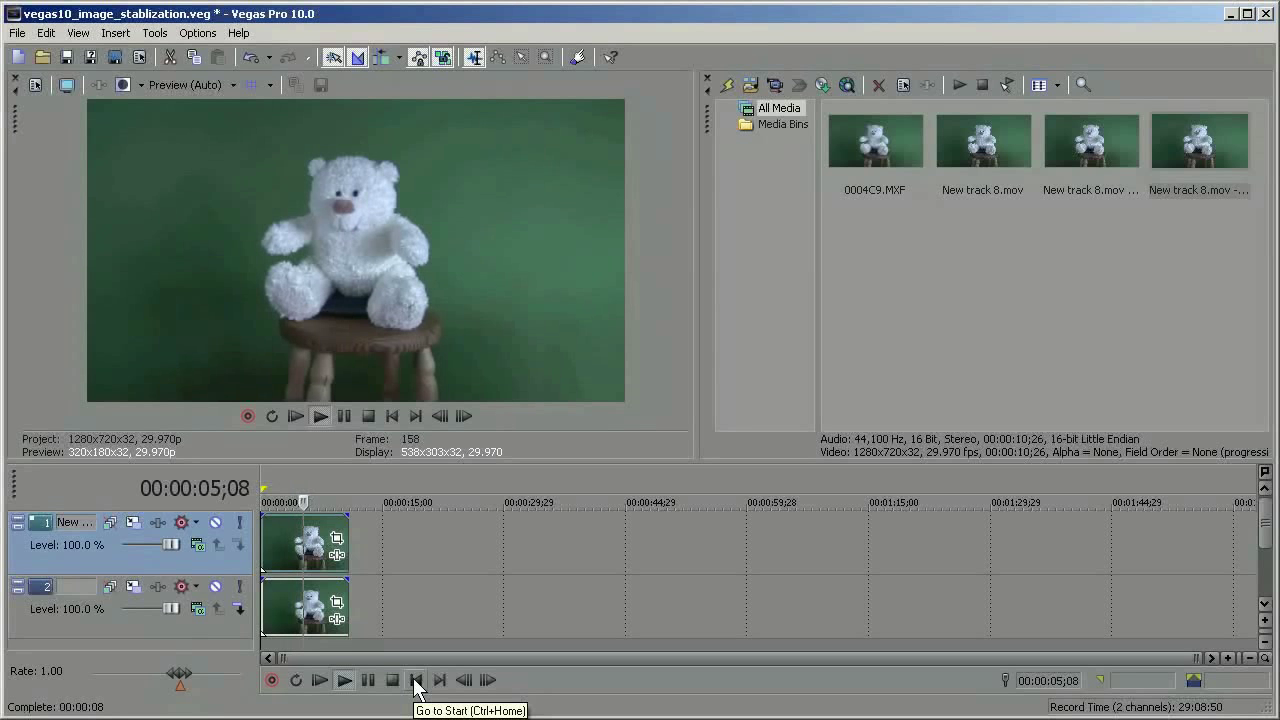
{"action": "left_click", "coordinate": [416, 681]}
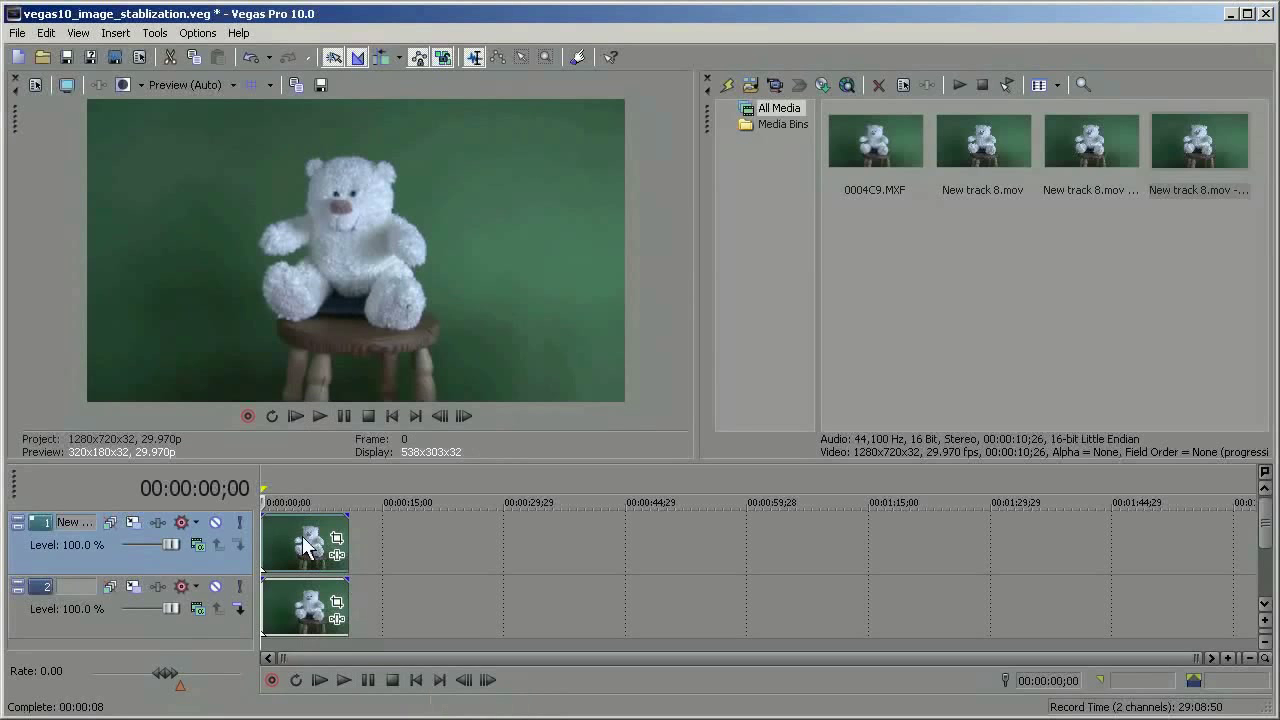
{"action": "right_click", "coordinate": [305, 547]}
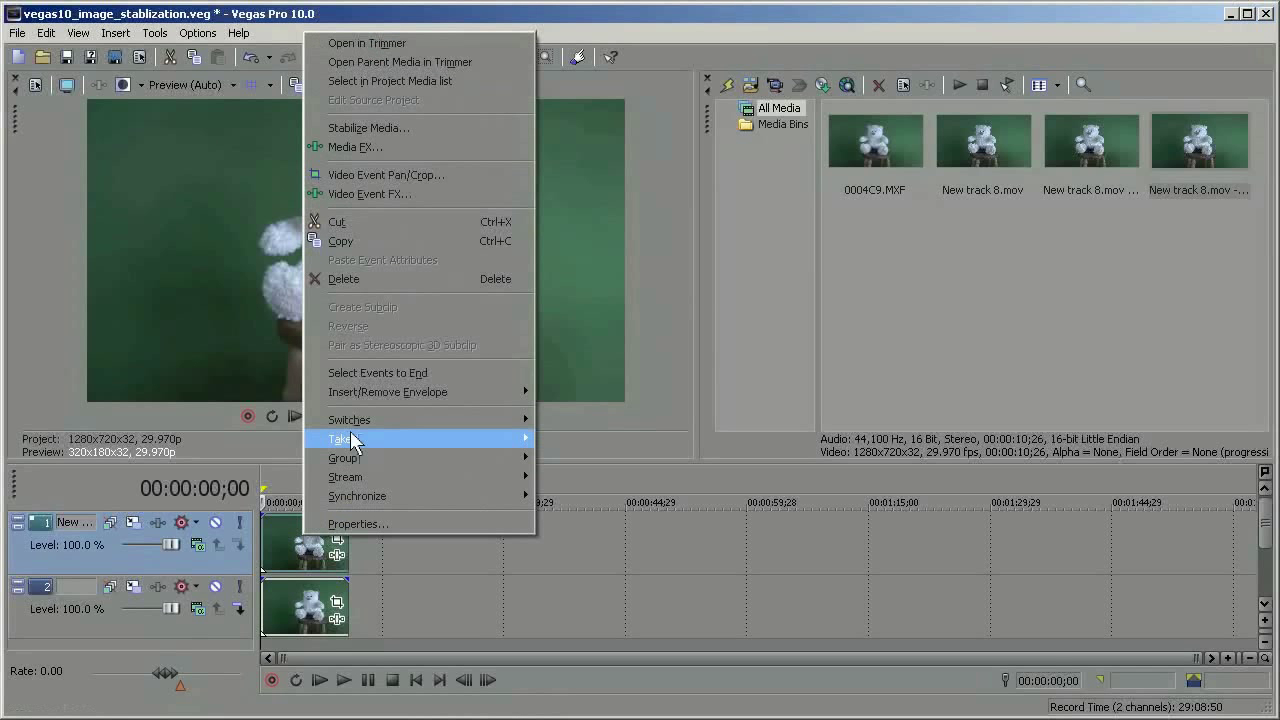
{"action": "mouse_move", "coordinate": [352, 440]}
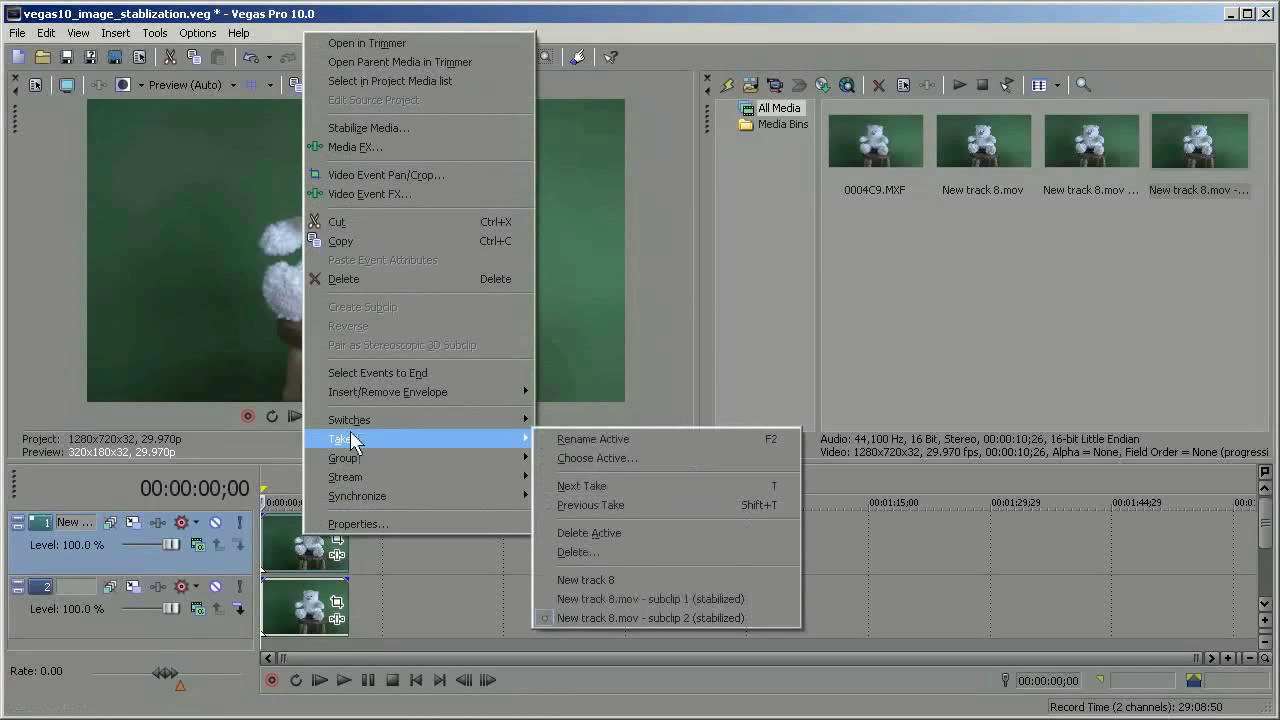
{"action": "left_click", "coordinate": [741, 599]}
{"action": "key", "text": "space"}
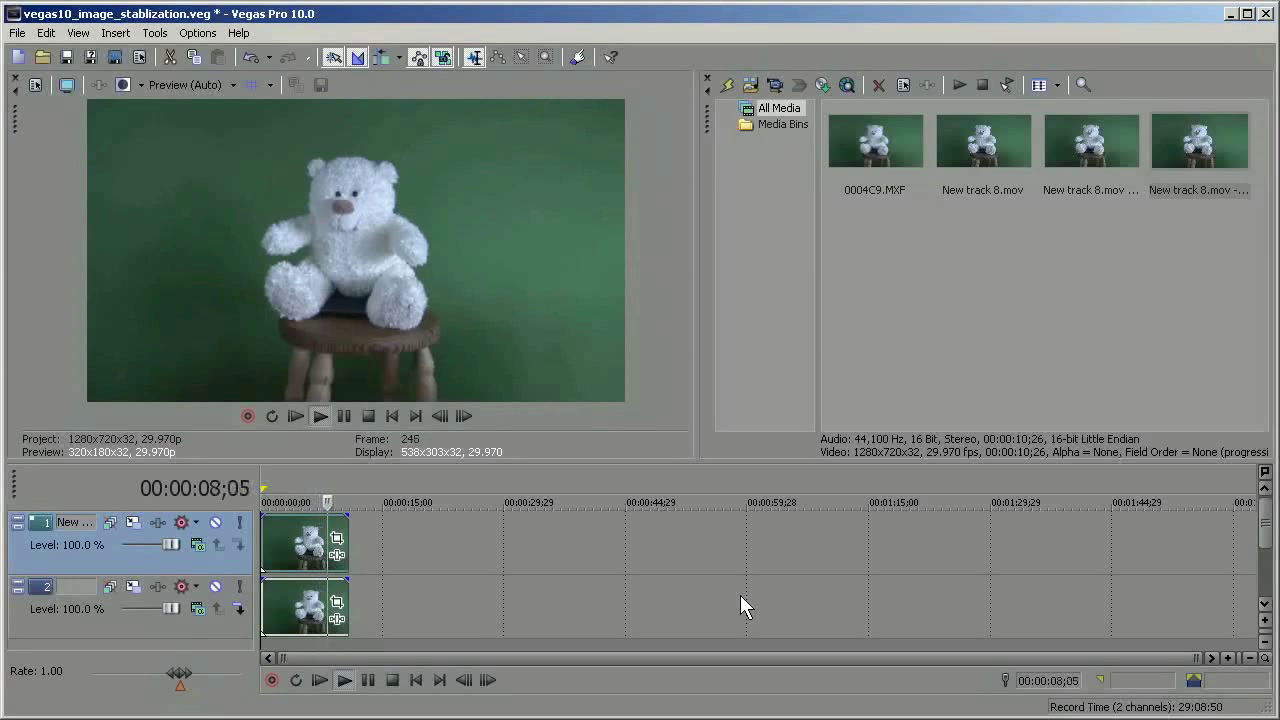
{"action": "key", "text": "space"}
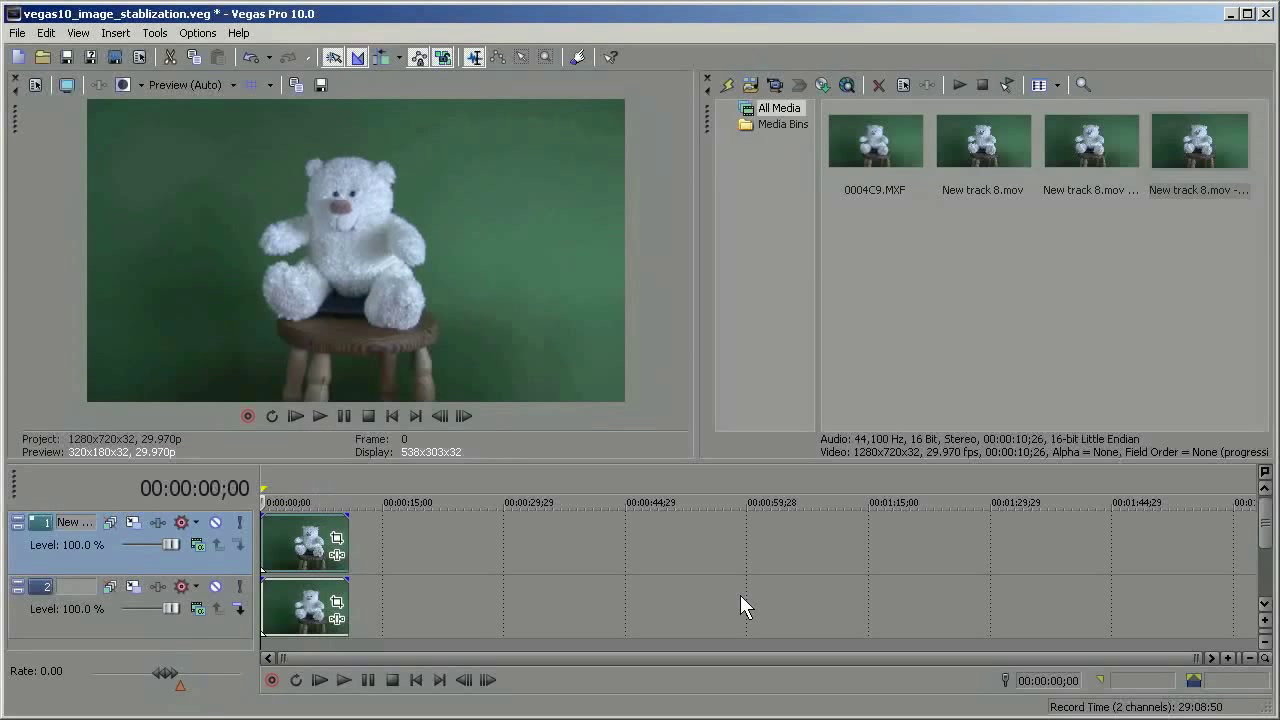
Step: Switch the track 1 event back to its New track 8 take
{"action": "right_click", "coordinate": [295, 548]}
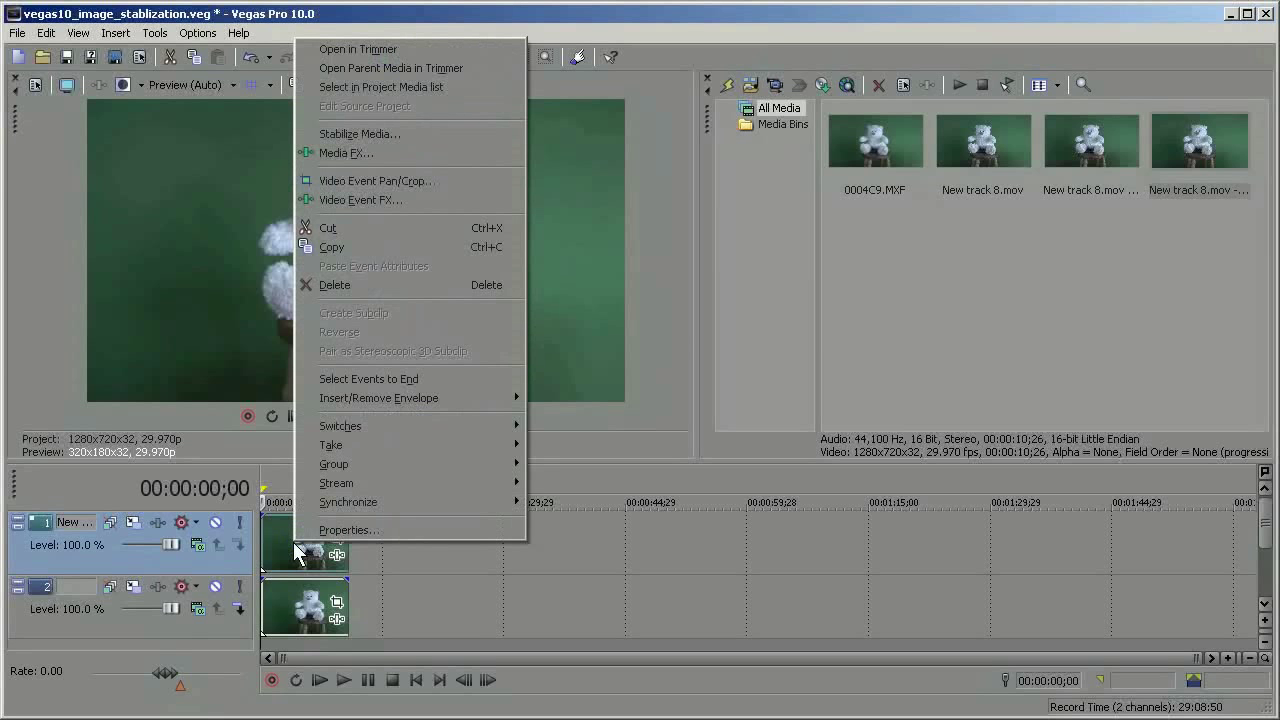
{"action": "mouse_move", "coordinate": [347, 442]}
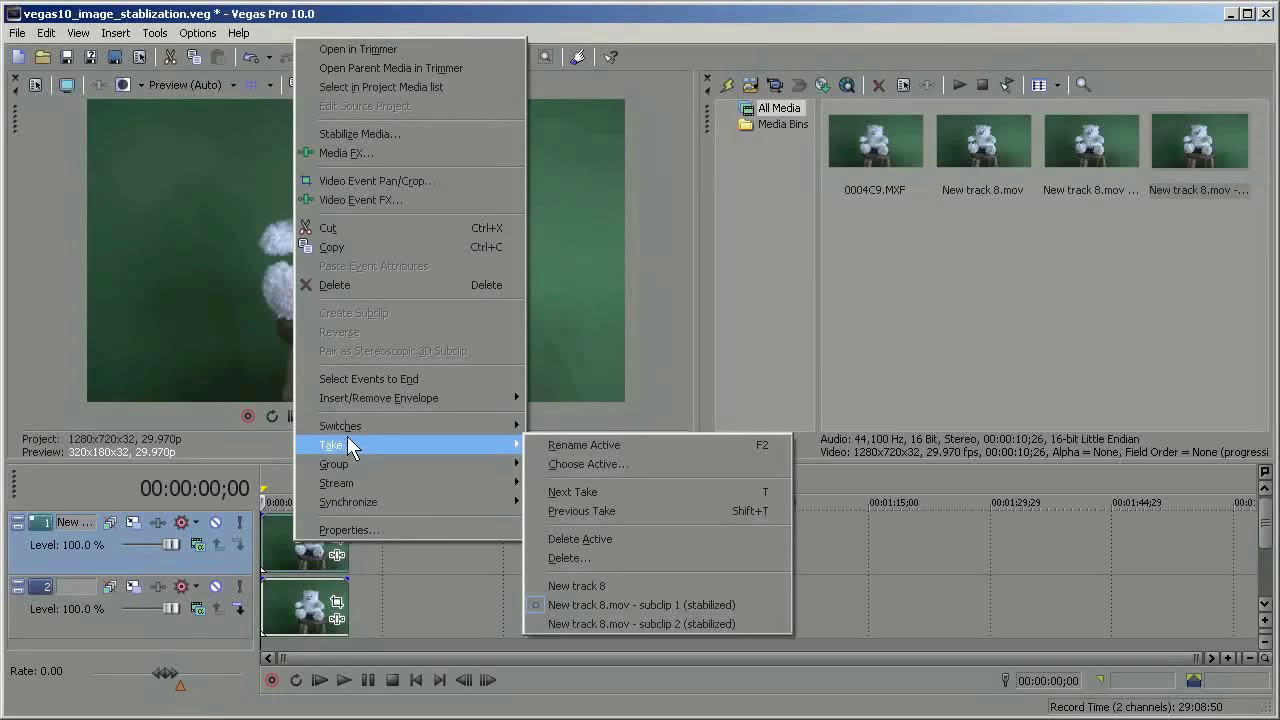
{"action": "left_click", "coordinate": [619, 590]}
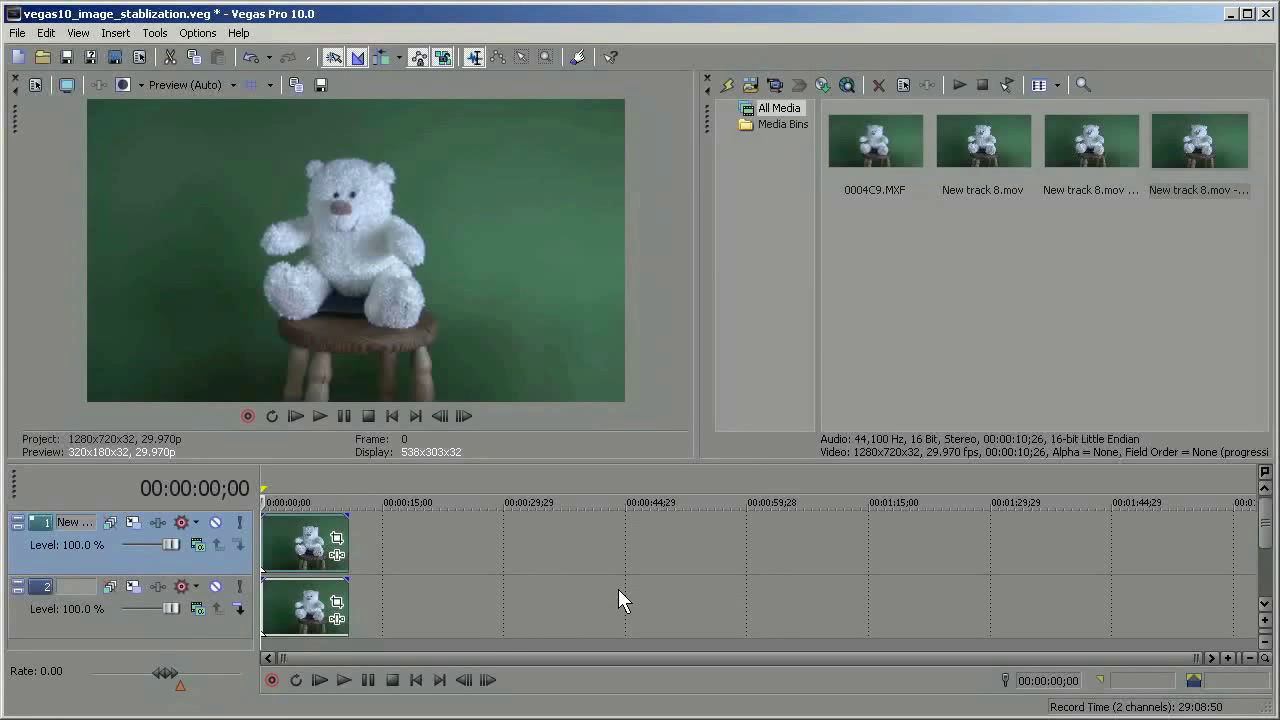